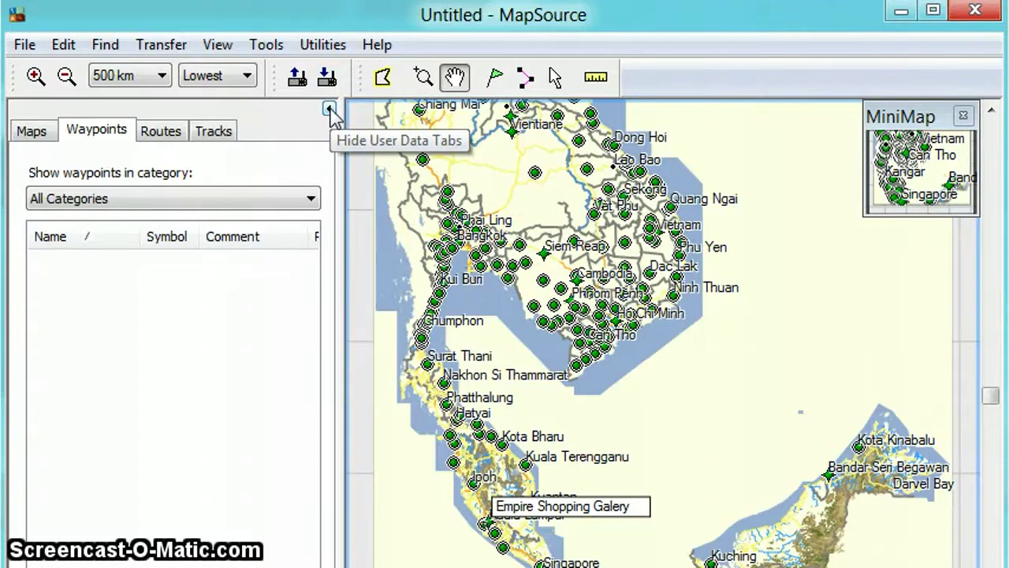
Hide the user data tabs and zoom the map in from Peninsular Malaysia to Kuala Lumpur.
left_click(329, 109)
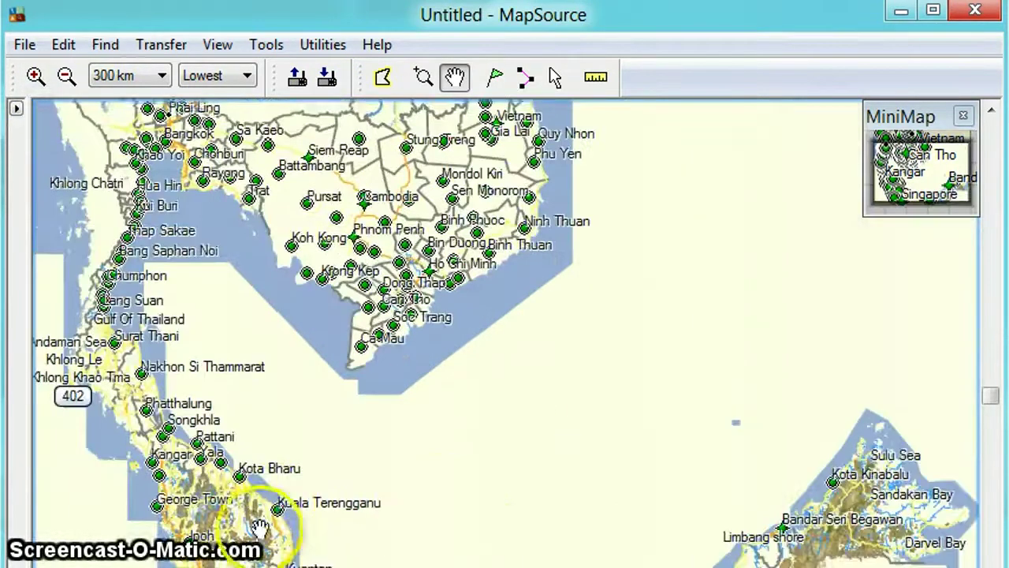
left_click_drag(257, 525, 492, 324)
left_click(424, 75)
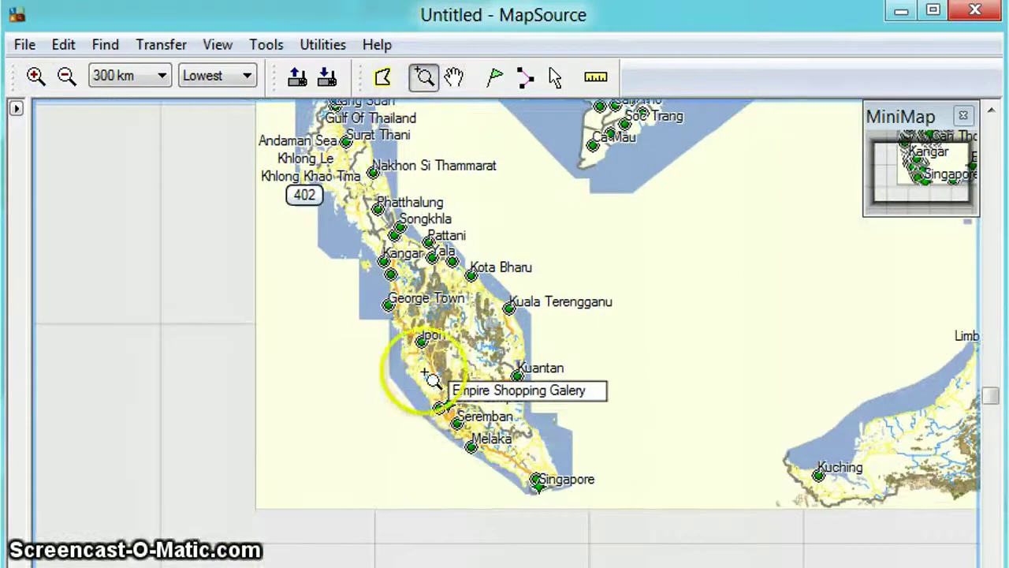
left_click_drag(456, 409, 457, 410)
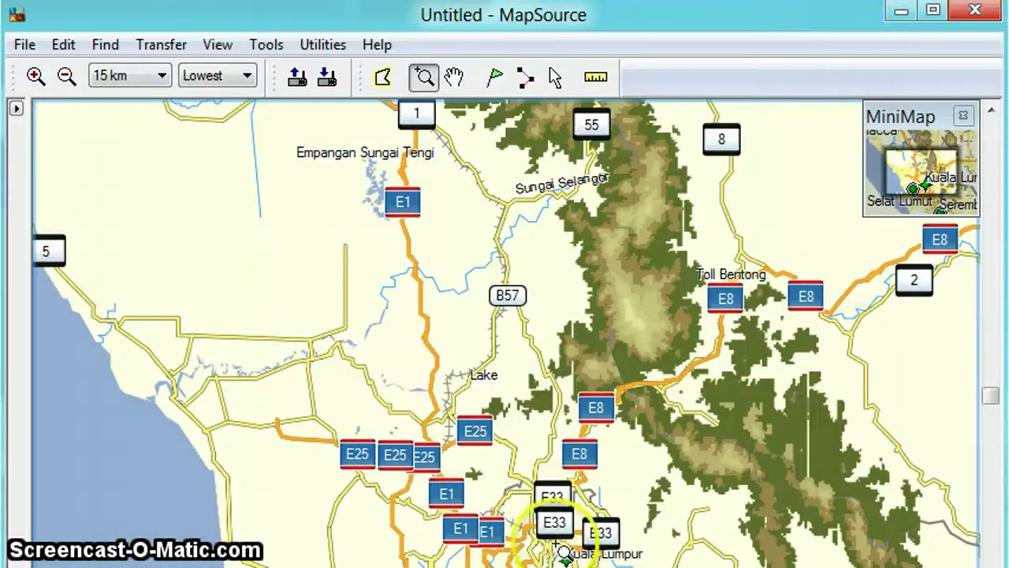
left_click(571, 544)
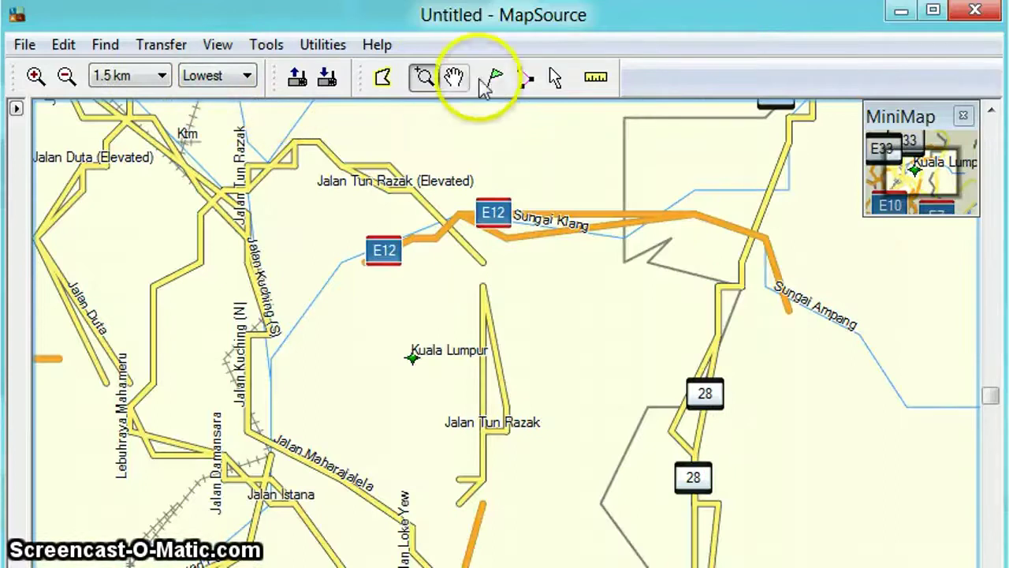
Examine the main roads around Kuala Lumpur and the streets east of it at the 1 km to 2 km scales.
left_click(458, 79)
left_click_drag(563, 526, 579, 336)
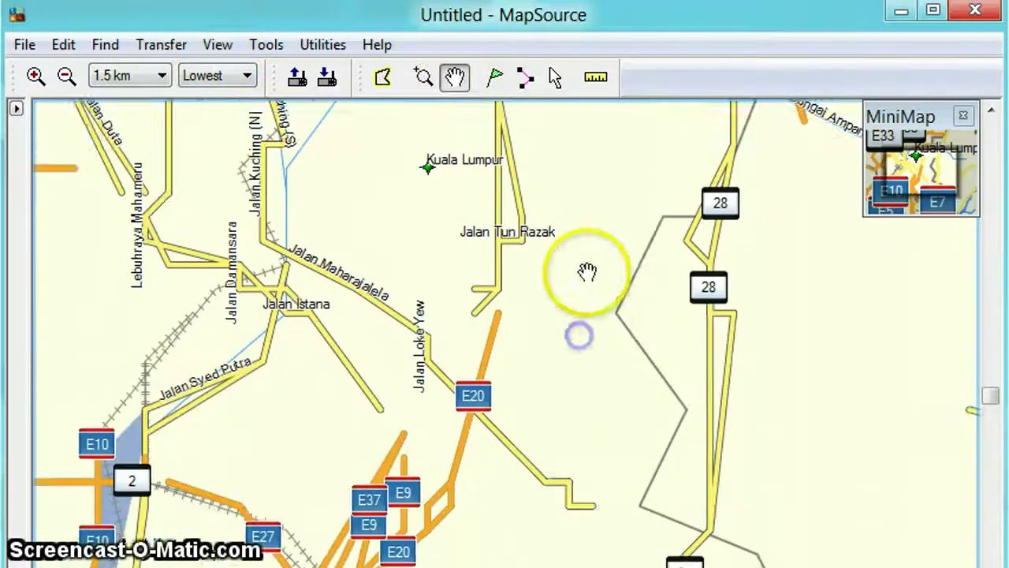
left_click_drag(487, 439, 631, 457)
left_click_drag(570, 228, 433, 230)
left_click(67, 76)
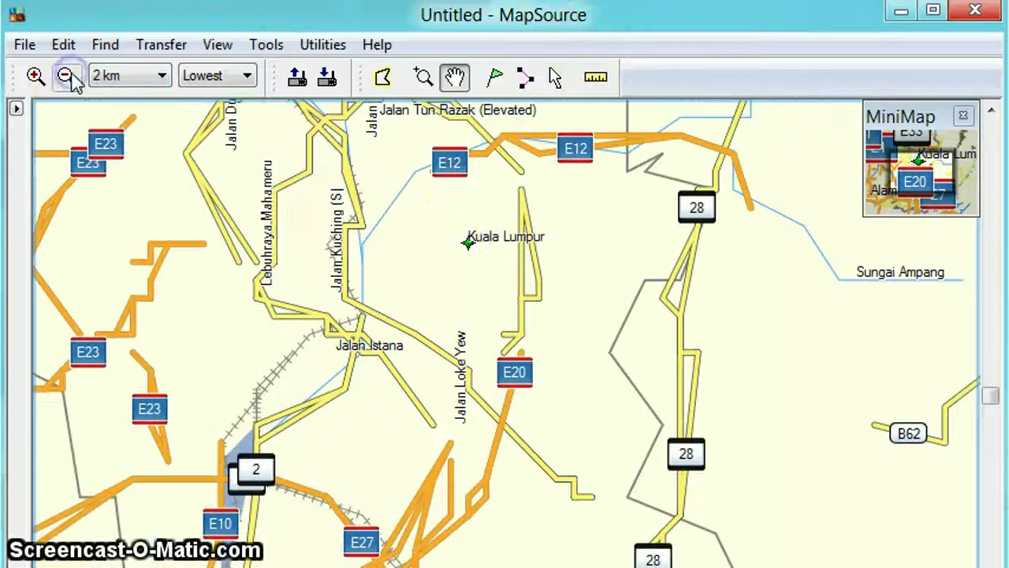
left_click_drag(435, 359, 363, 398)
left_click(36, 77)
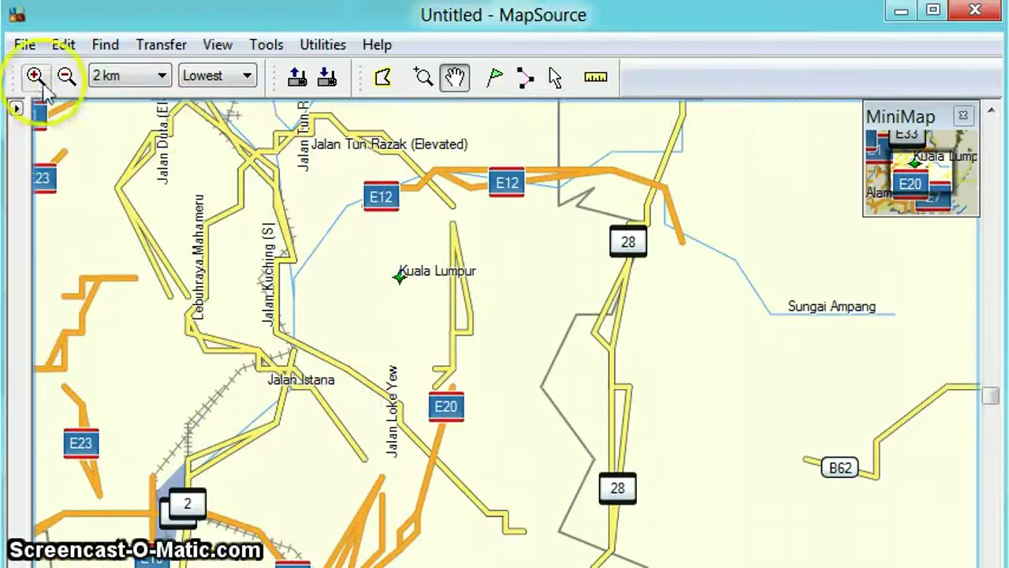
left_click(36, 77)
left_click_drag(728, 362, 439, 344)
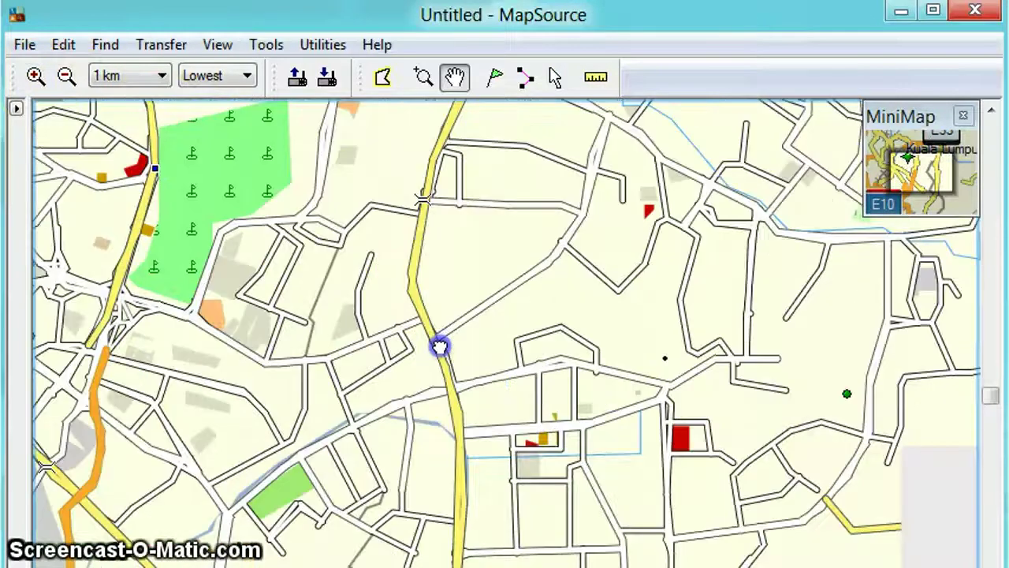
left_click_drag(676, 368, 593, 377)
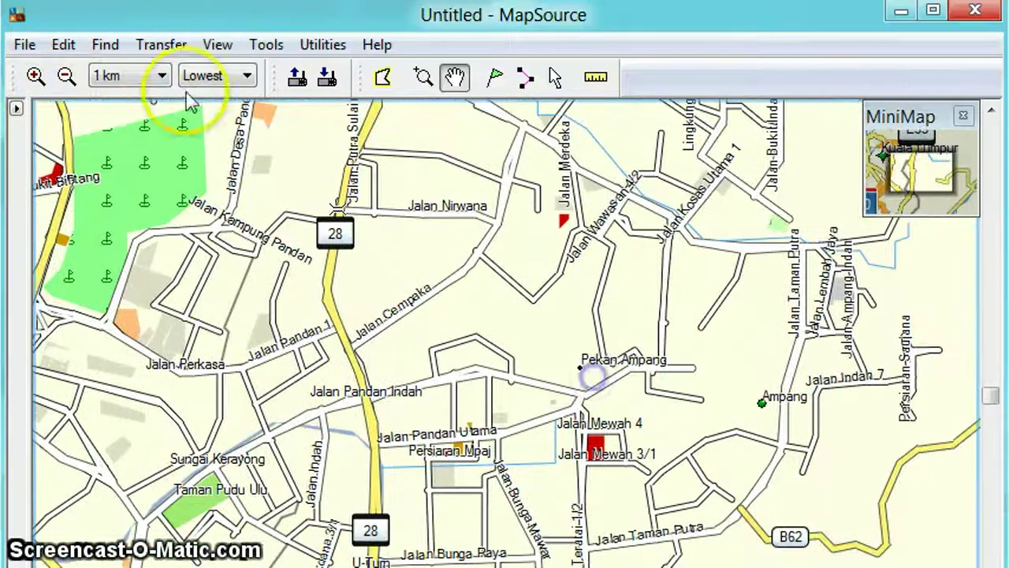
Look over the street map from Ampang southwest to Cheras at the 1 km scale.
left_click(67, 76)
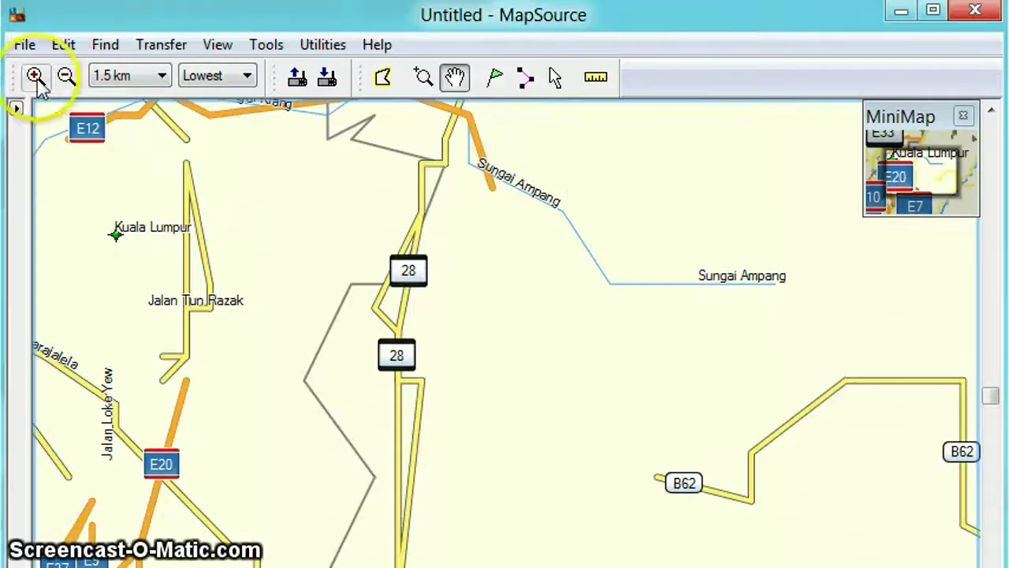
left_click(36, 77)
left_click_drag(667, 293, 419, 364)
left_click_drag(519, 432, 547, 245)
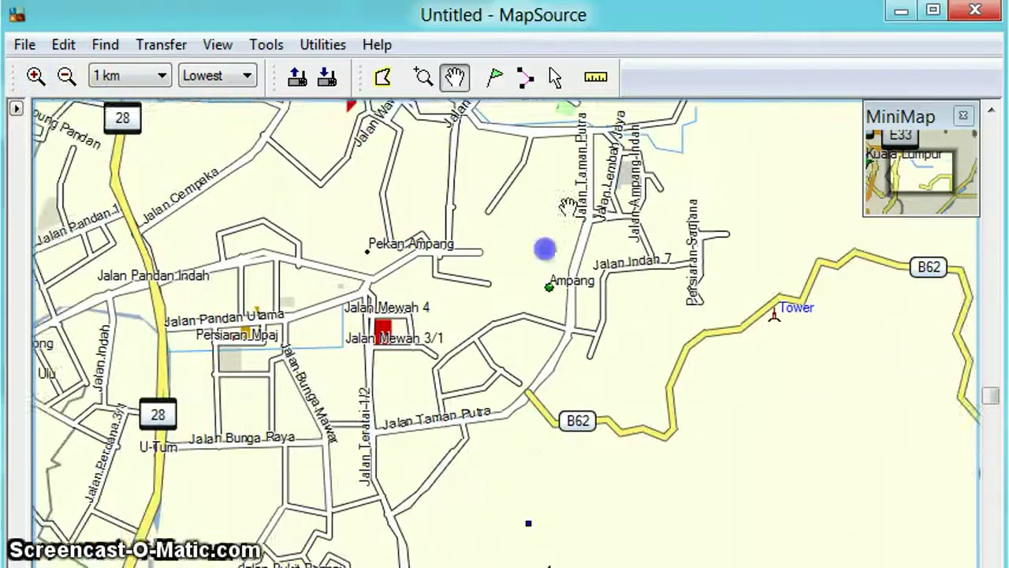
left_click_drag(354, 462, 611, 429)
left_click_drag(415, 471, 622, 332)
left_click_drag(348, 432, 525, 341)
left_click_drag(631, 504, 534, 403)
left_click_drag(725, 441, 624, 557)
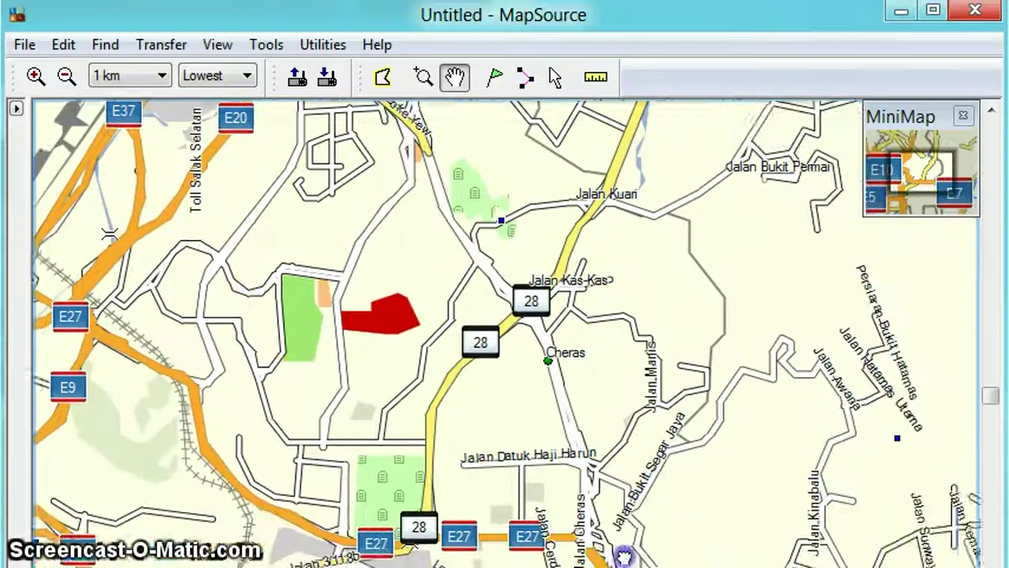
Survey the map north from Cheras past KLCC Park to Lake Titiwangsa Park and Jalan Taman Setiawangsa.
left_click_drag(505, 312, 523, 462)
left_click_drag(399, 110, 494, 480)
left_click_drag(596, 327, 473, 458)
left_click_drag(696, 253, 552, 362)
left_click_drag(320, 399, 511, 357)
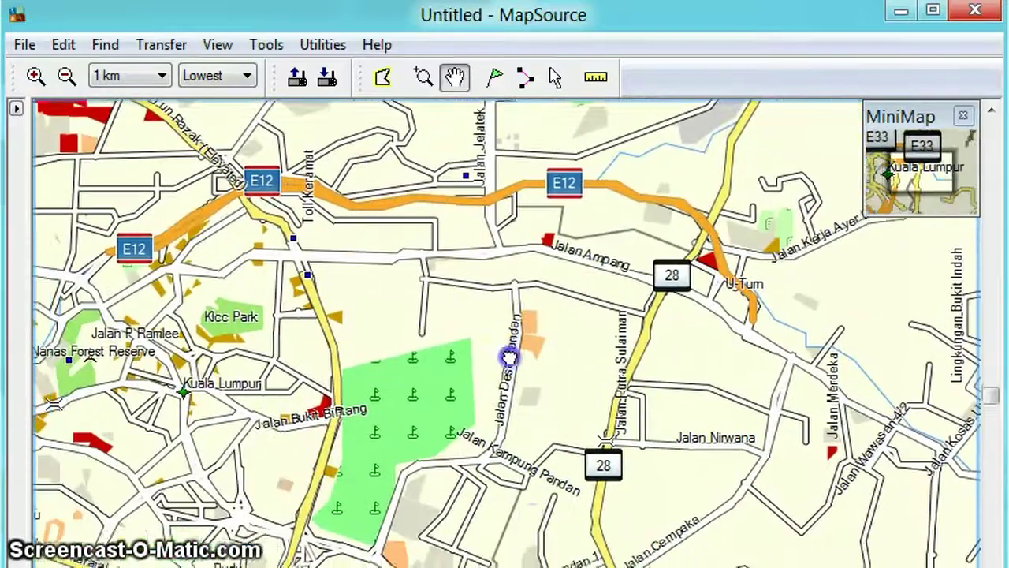
left_click_drag(275, 140, 567, 446)
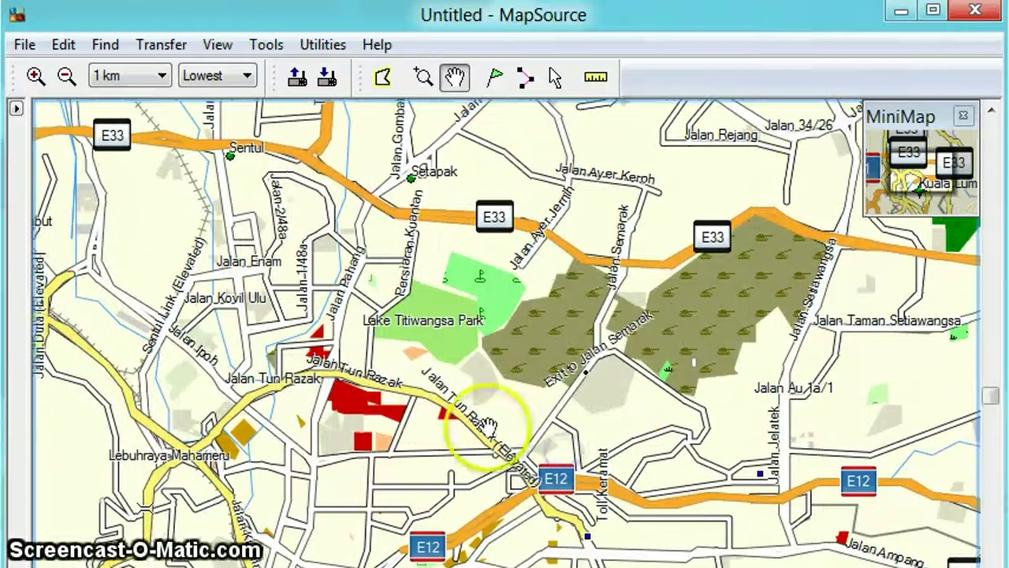
left_click_drag(471, 369, 249, 343)
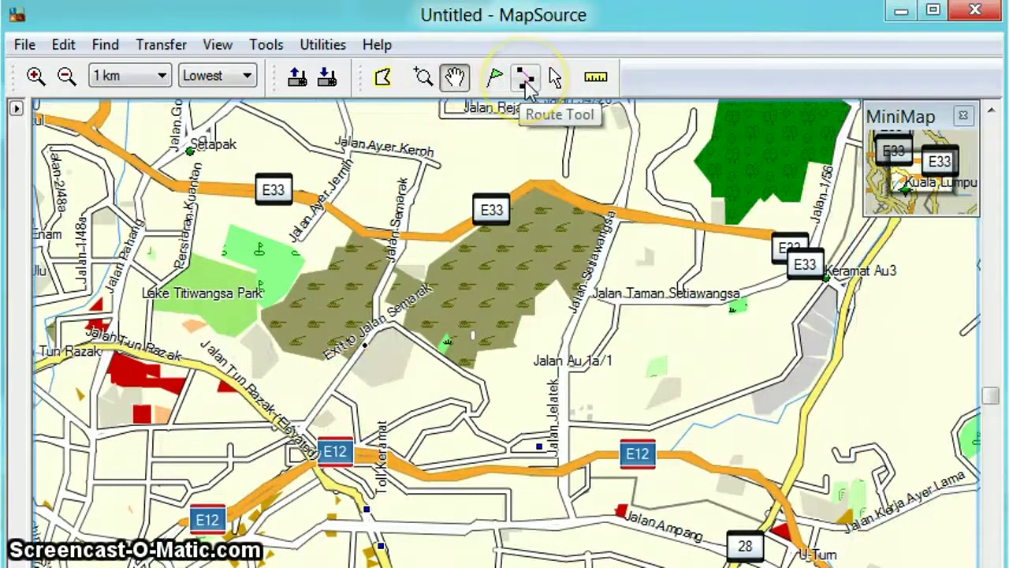
Create a route from Jalan Taman Setiawangsa to a point on the road just northwest of KLCC Park.
left_click(525, 79)
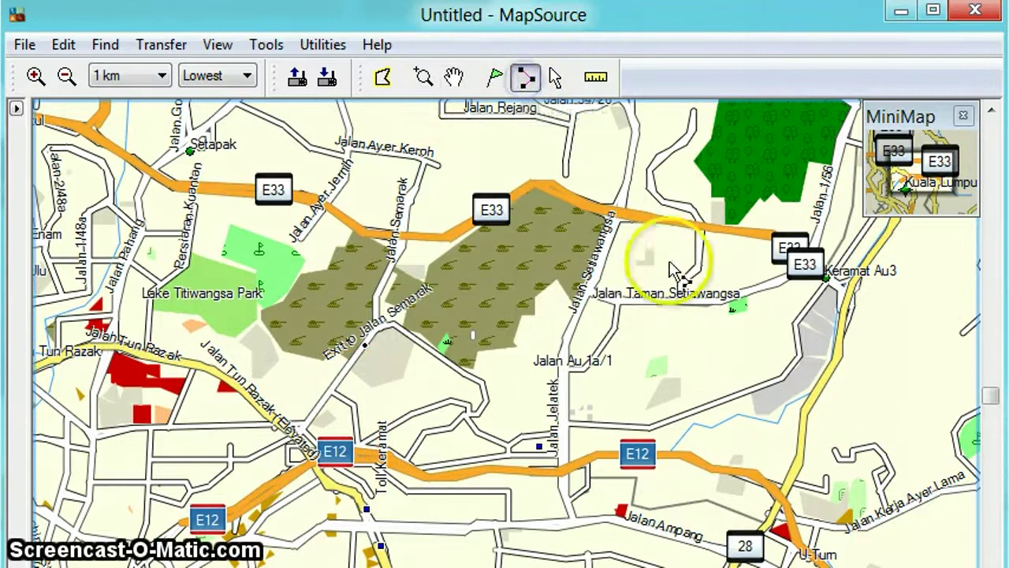
left_click(690, 301)
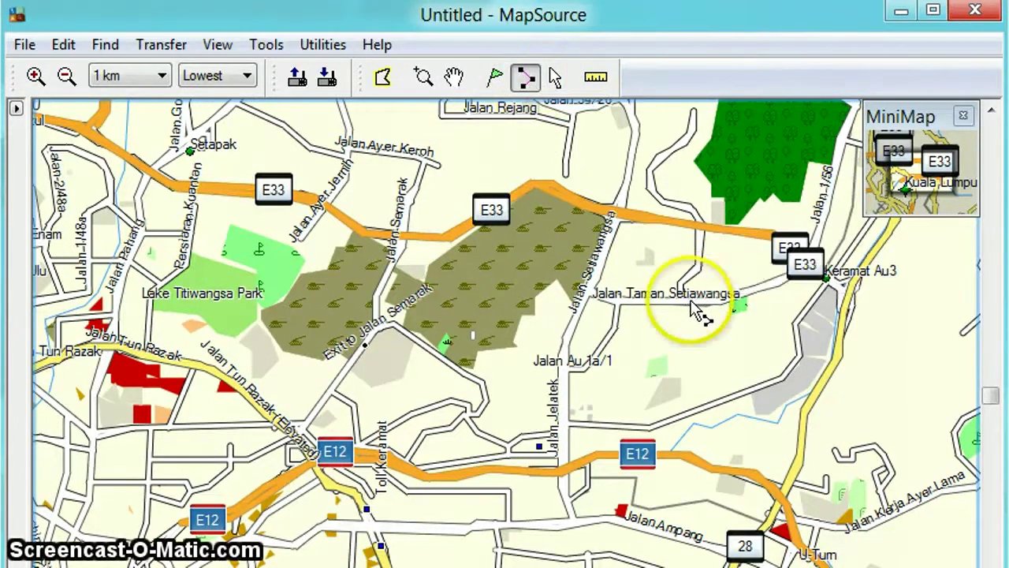
left_click(455, 79)
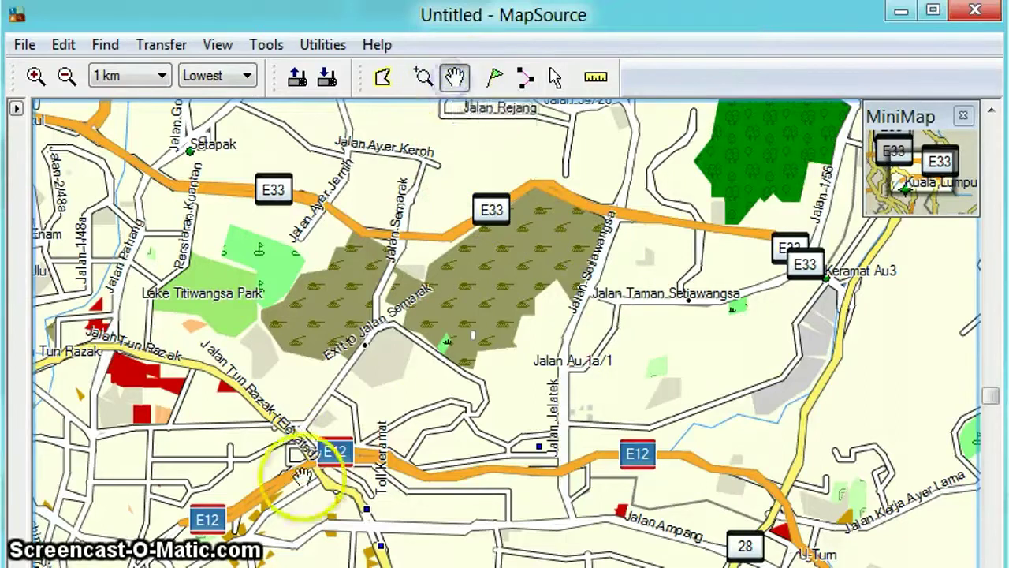
left_click_drag(225, 483, 394, 260)
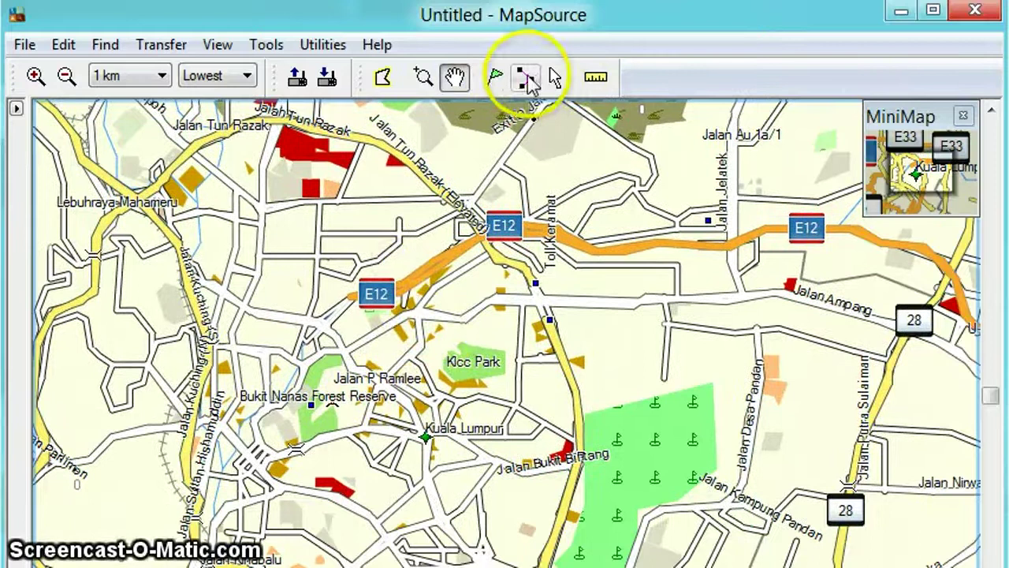
left_click(527, 79)
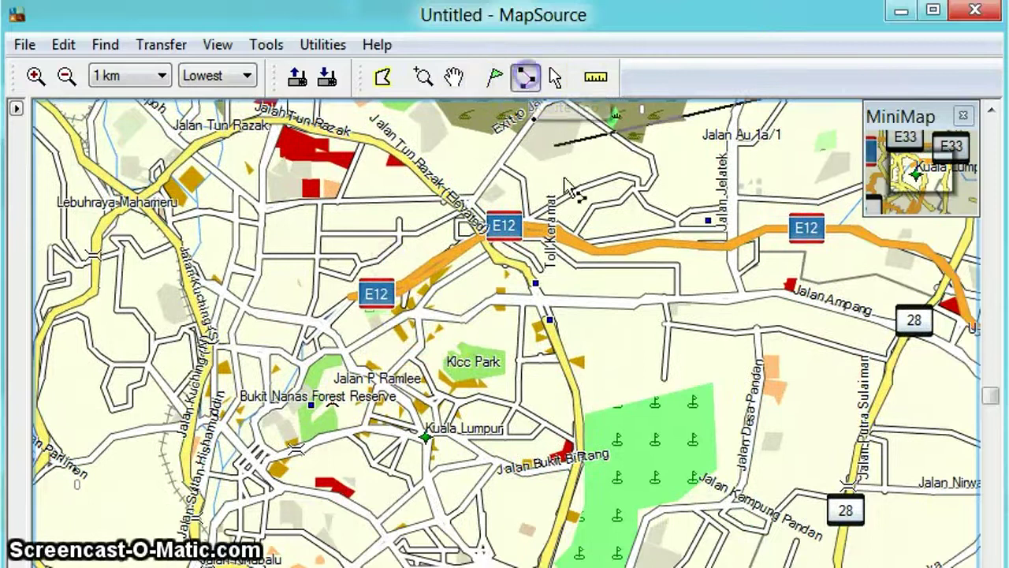
left_click(425, 323)
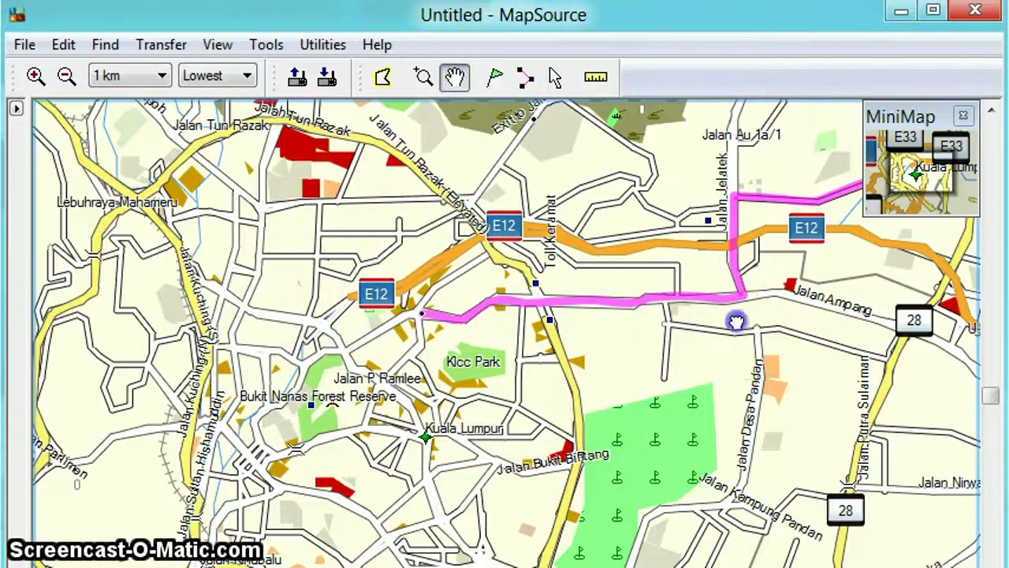
Inspect the route's path up close from its start on Jalan Taman Setiawangsa along Jalan Jelatek to Jalan Ampang.
left_click_drag(737, 322, 512, 412)
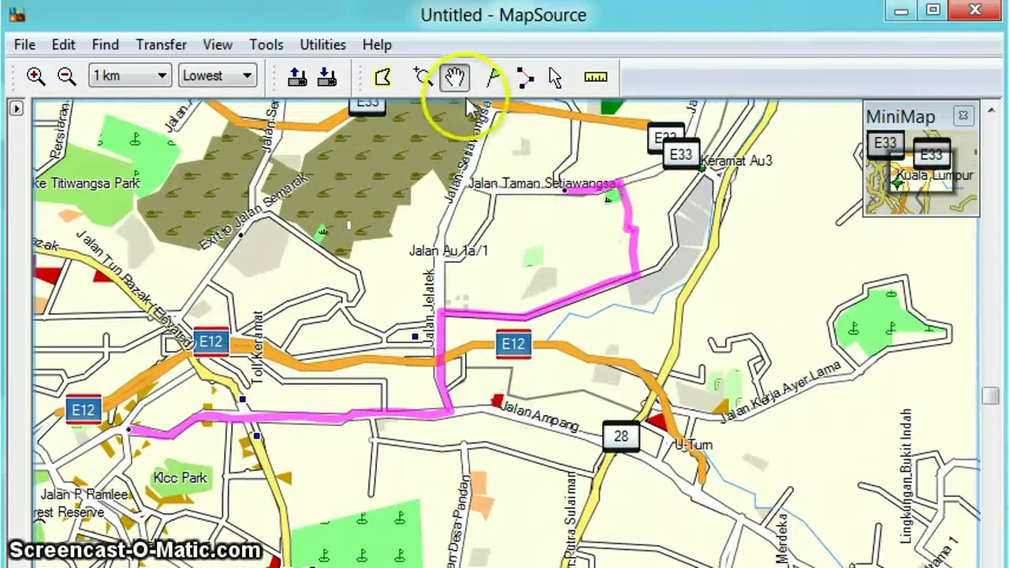
left_click(423, 75)
left_click_drag(556, 171, 594, 229)
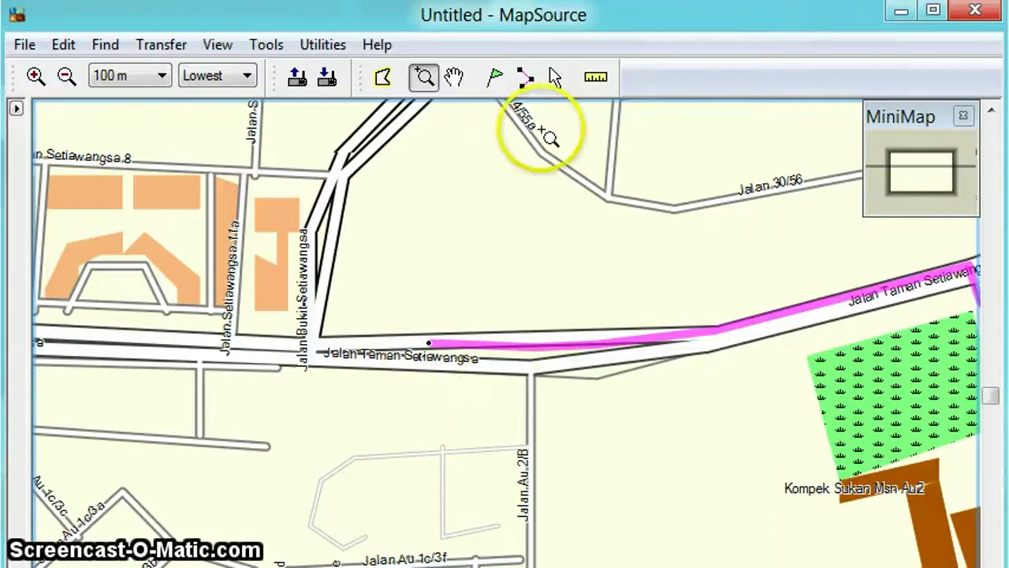
left_click(67, 77)
left_click(67, 76)
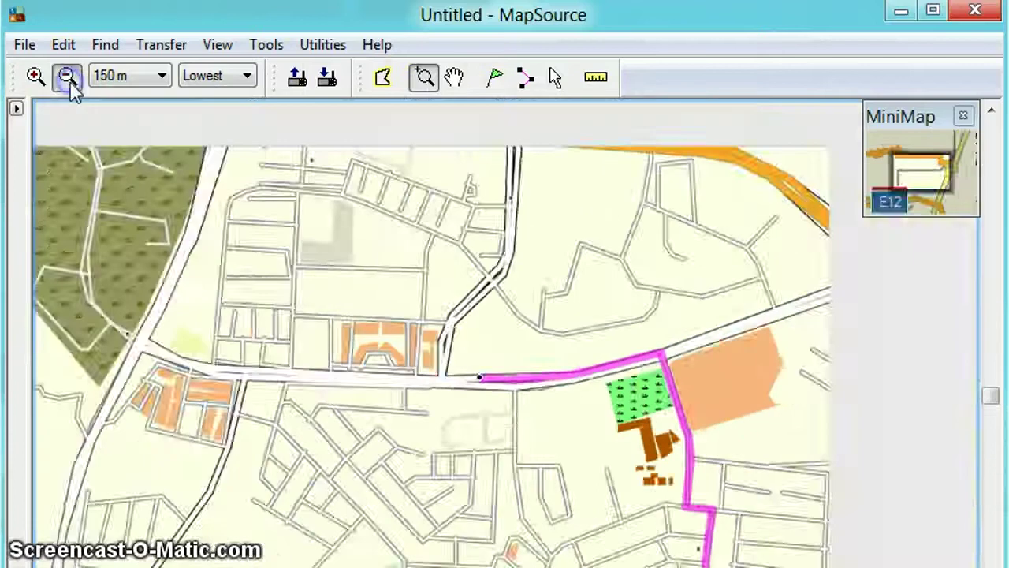
left_click(67, 76)
left_click(454, 76)
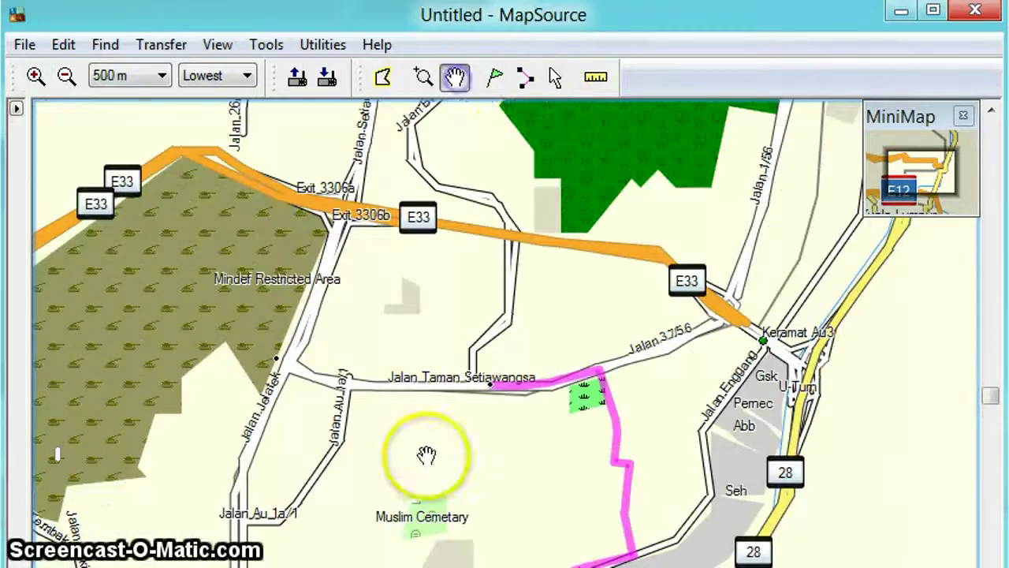
left_click_drag(421, 462, 634, 218)
left_click_drag(416, 508, 527, 393)
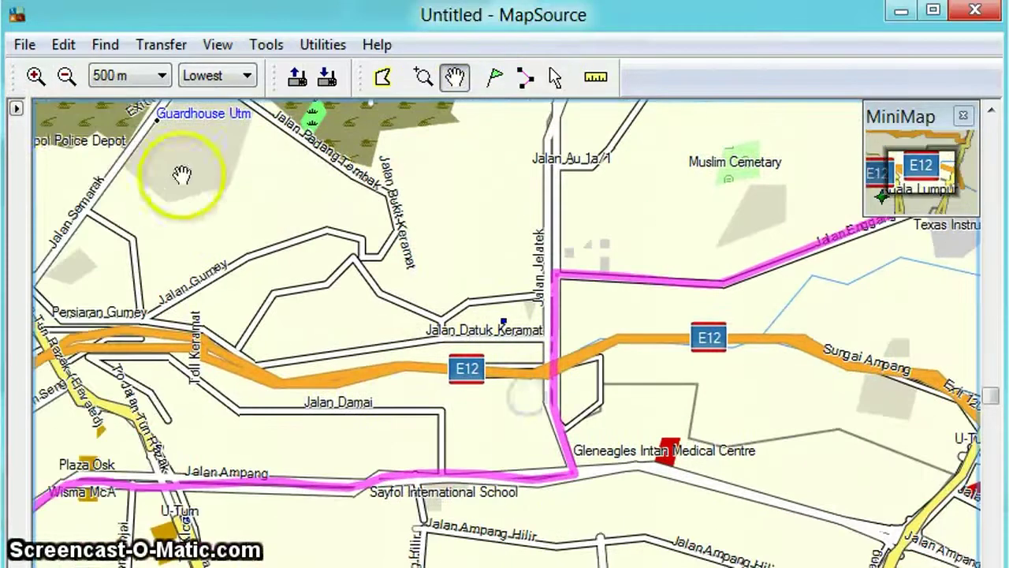
Delete the Jalan Taman Setiawangsa route from the routes list and hide the user data tabs again.
left_click(16, 111)
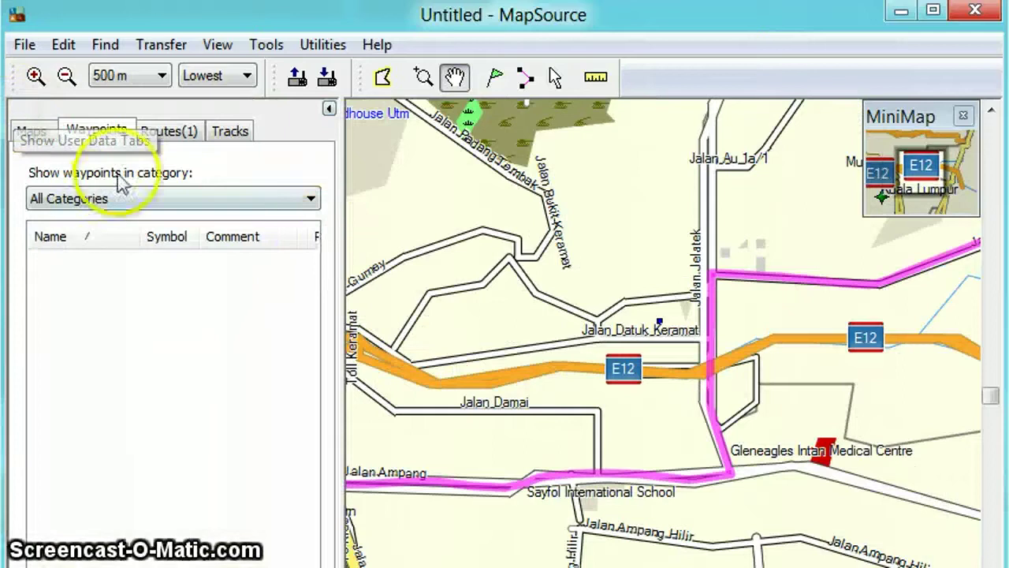
left_click(169, 134)
left_click(127, 190)
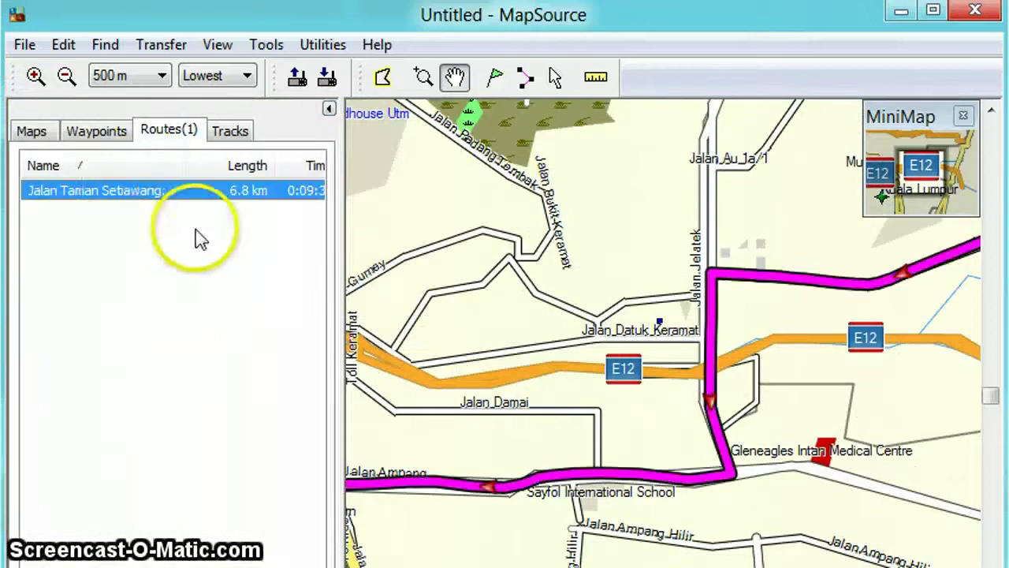
key("Delete")
left_click(328, 109)
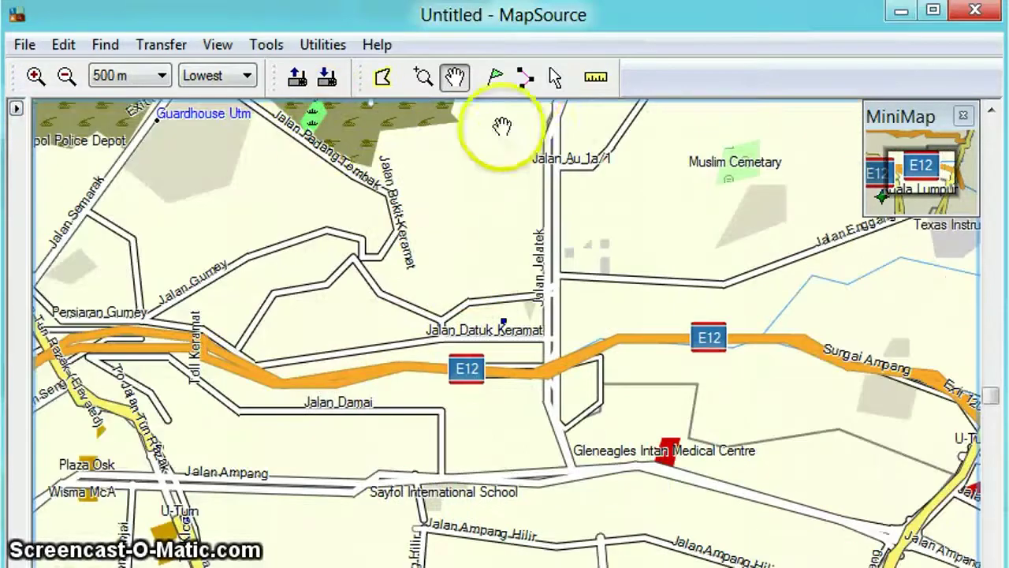
Place a waypoint on Jalan Jelatek at its junction with Jalan Enggang.
left_click(63, 79)
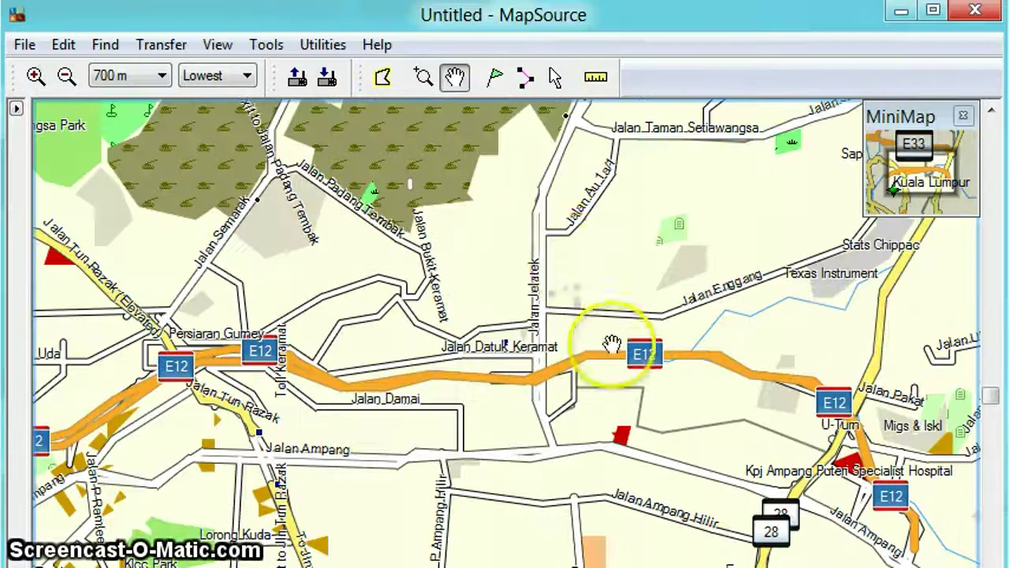
left_click_drag(512, 346, 675, 384)
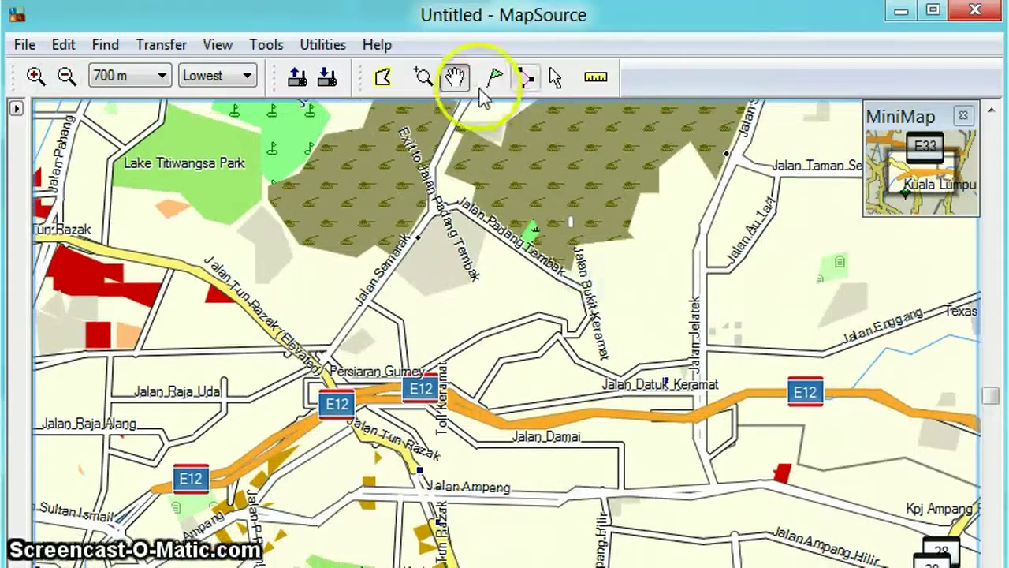
left_click(497, 80)
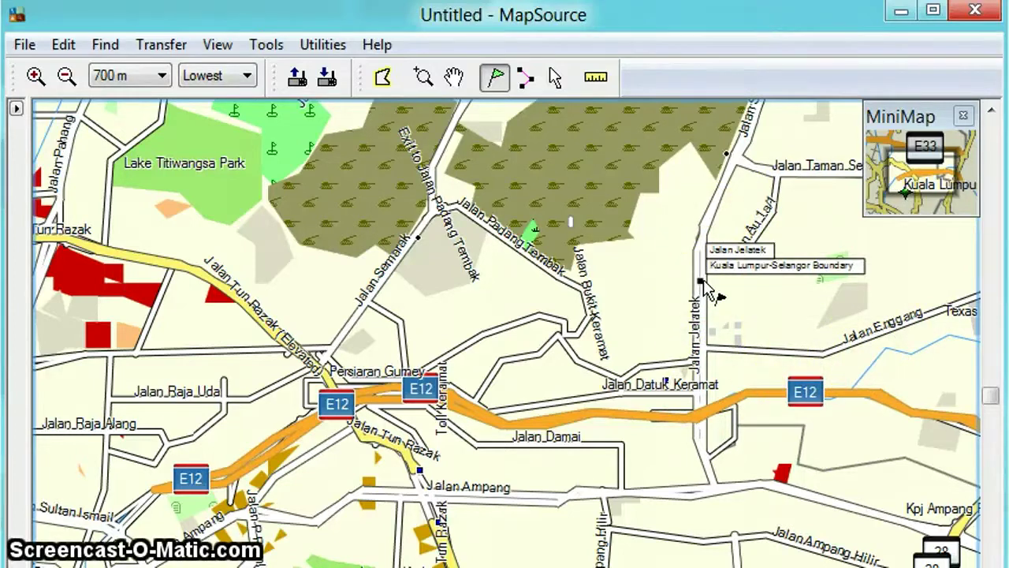
left_click(707, 385)
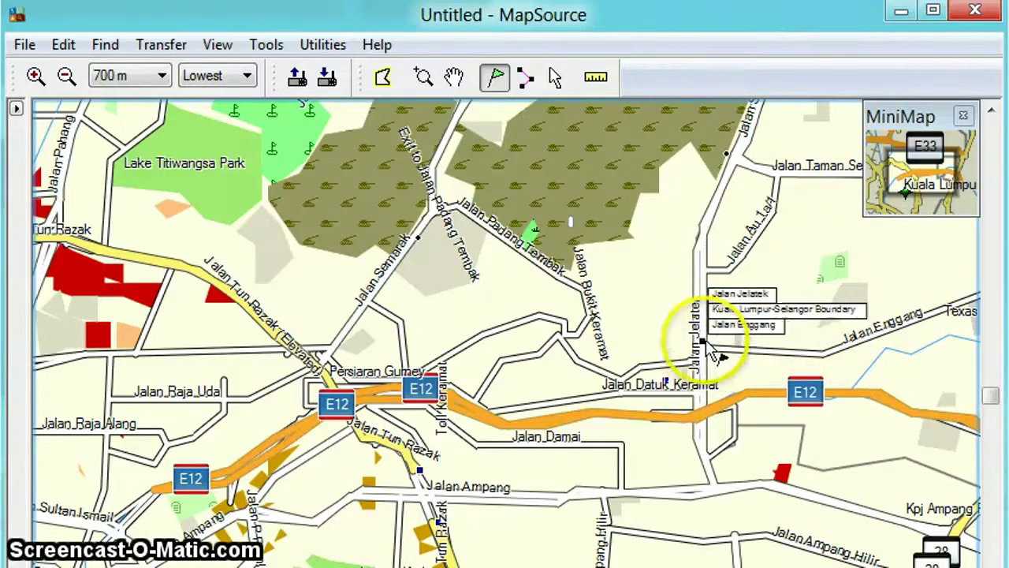
left_click(705, 344)
left_click(803, 326)
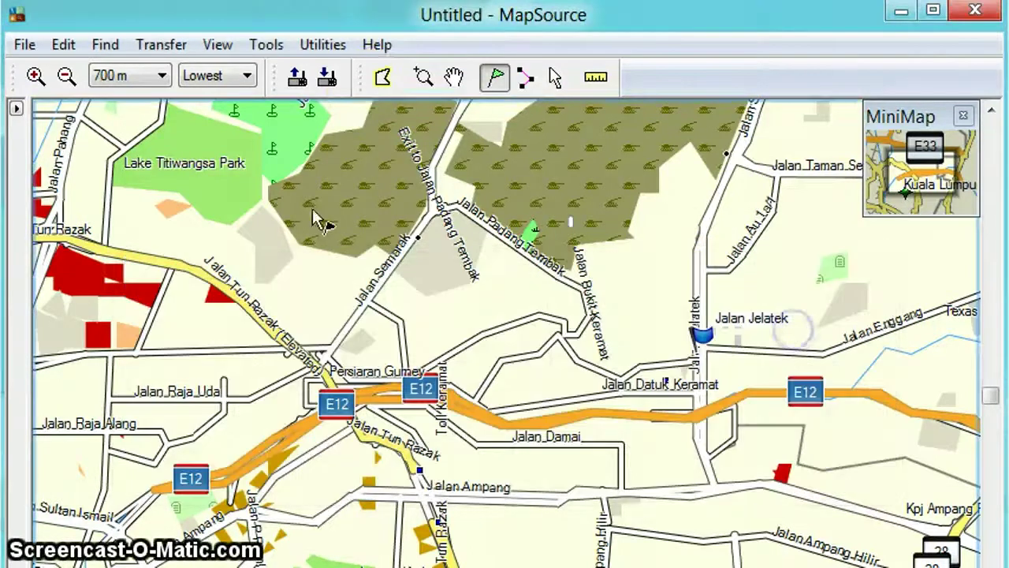
left_click(66, 76)
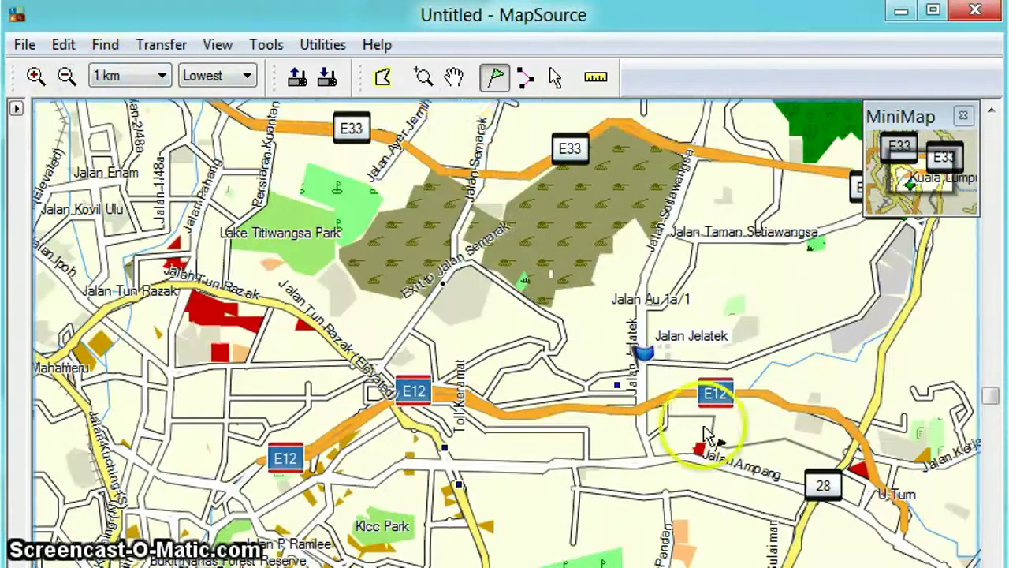
Place a waypoint on Jalan Bukit Bintang, just southwest of its junction with Jalan Sultan Ismail, keeping the suggested name.
left_click(454, 76)
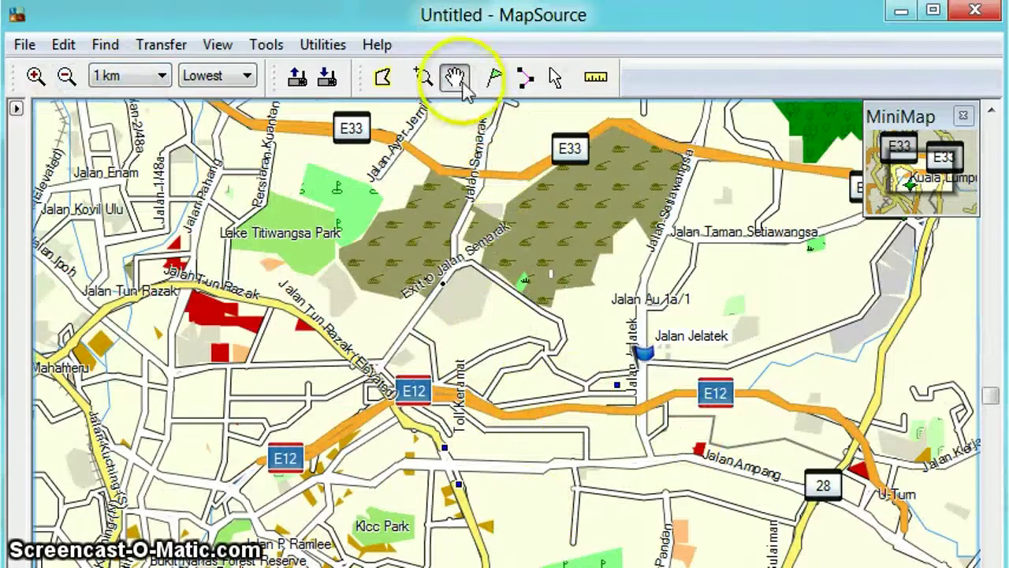
left_click_drag(491, 455, 531, 214)
left_click_drag(602, 499, 523, 344)
left_click_drag(423, 288, 612, 441)
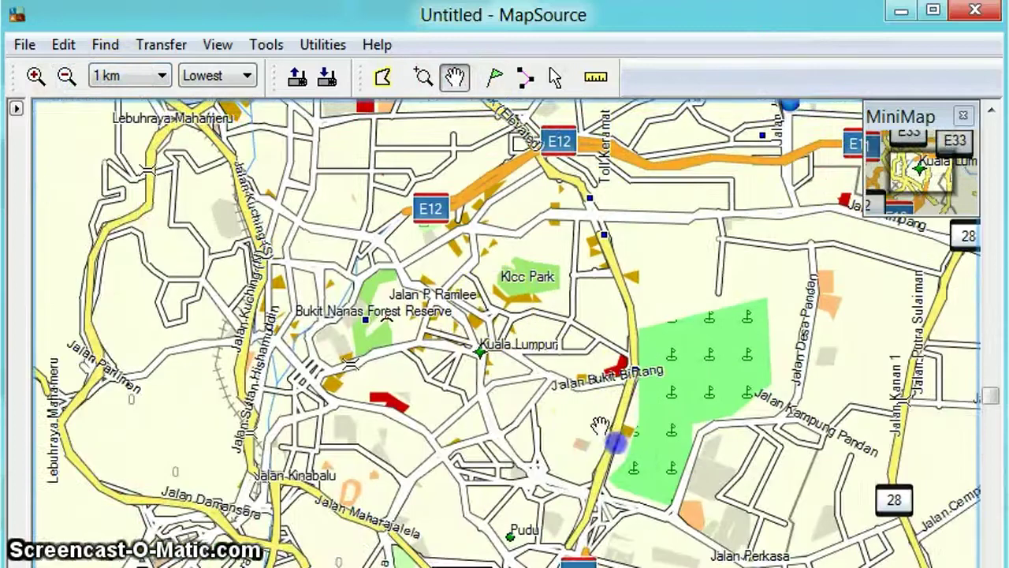
left_click_drag(493, 298, 493, 298)
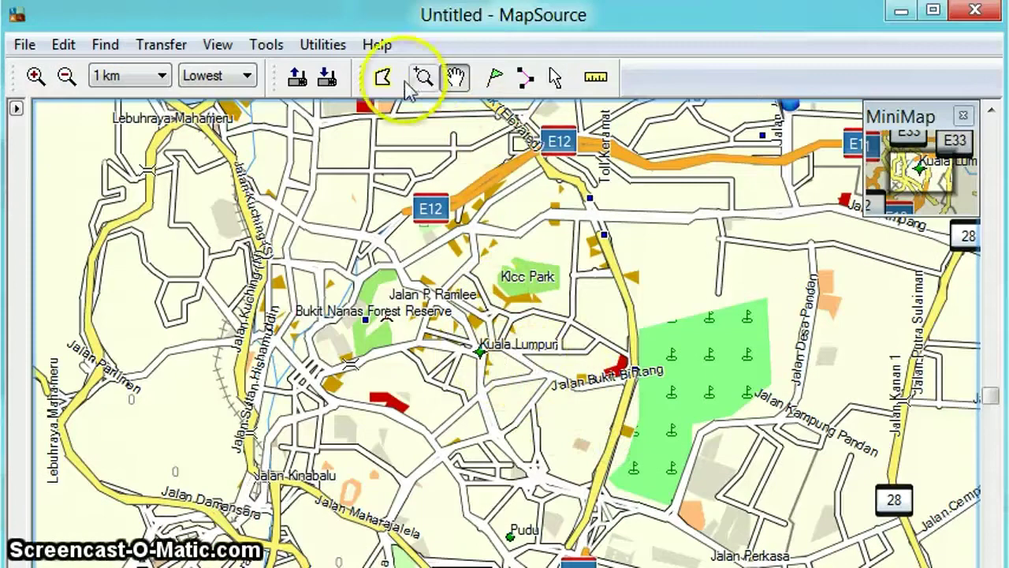
left_click(35, 76)
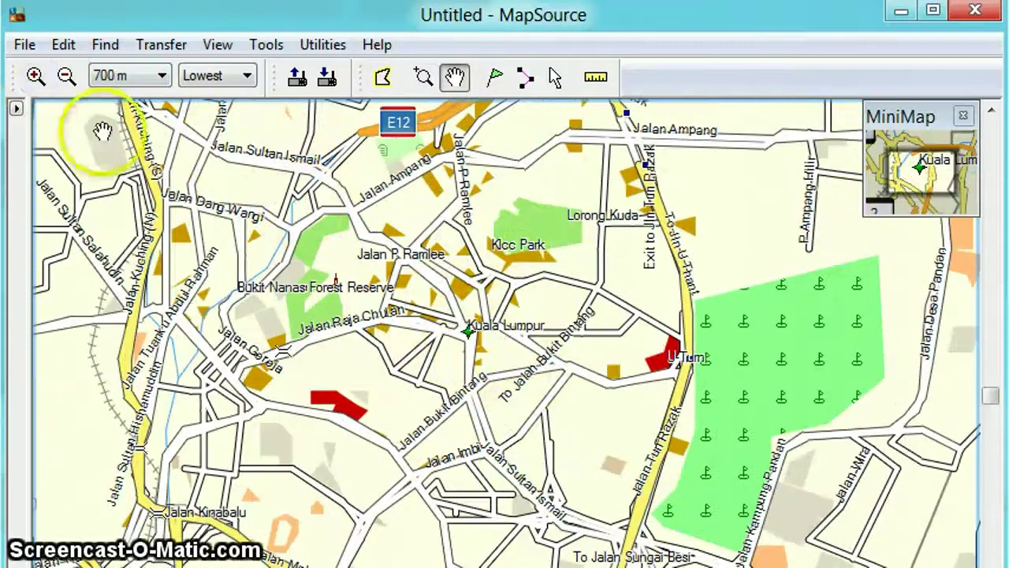
left_click(34, 76)
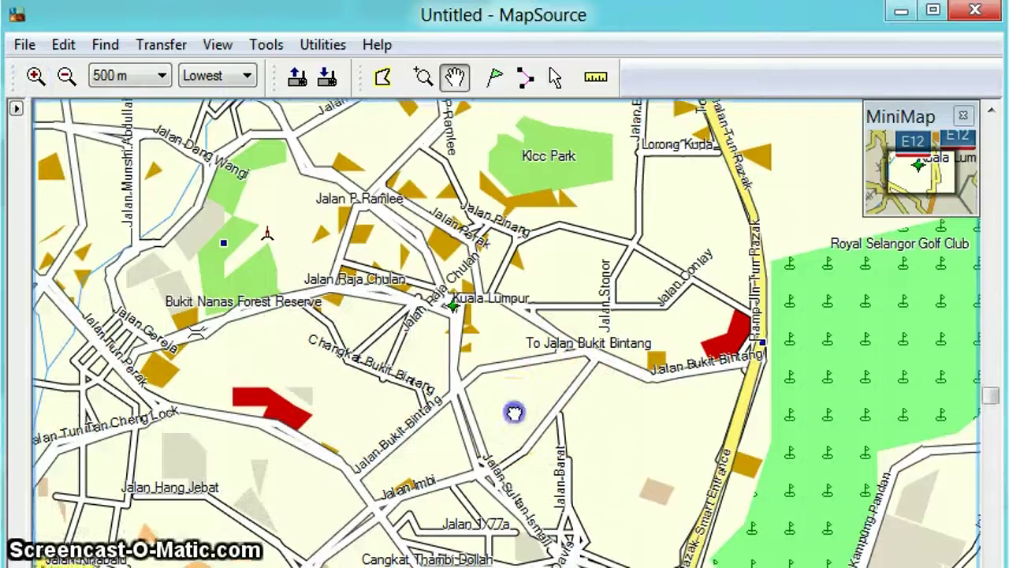
left_click_drag(513, 412, 471, 386)
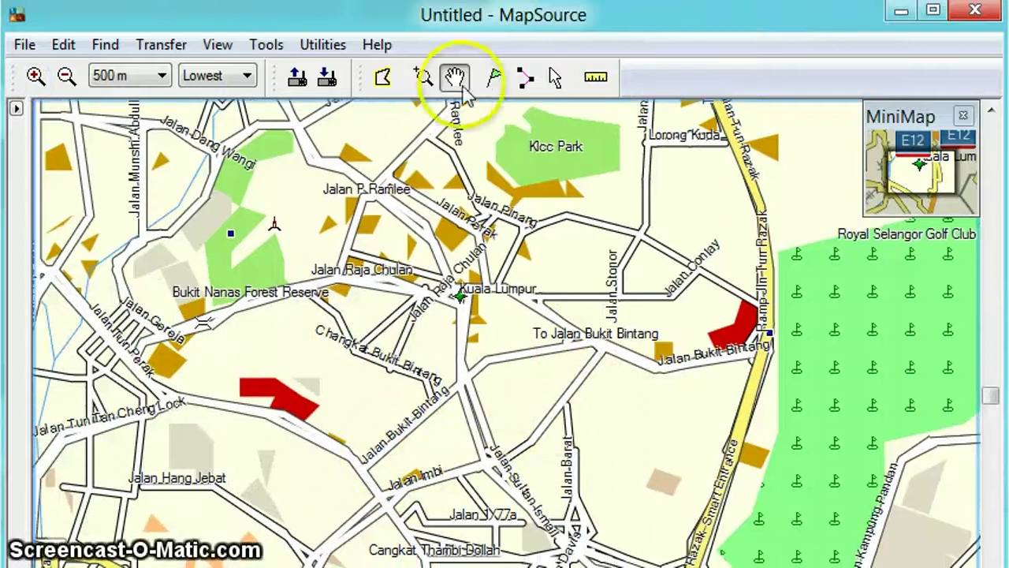
left_click(494, 78)
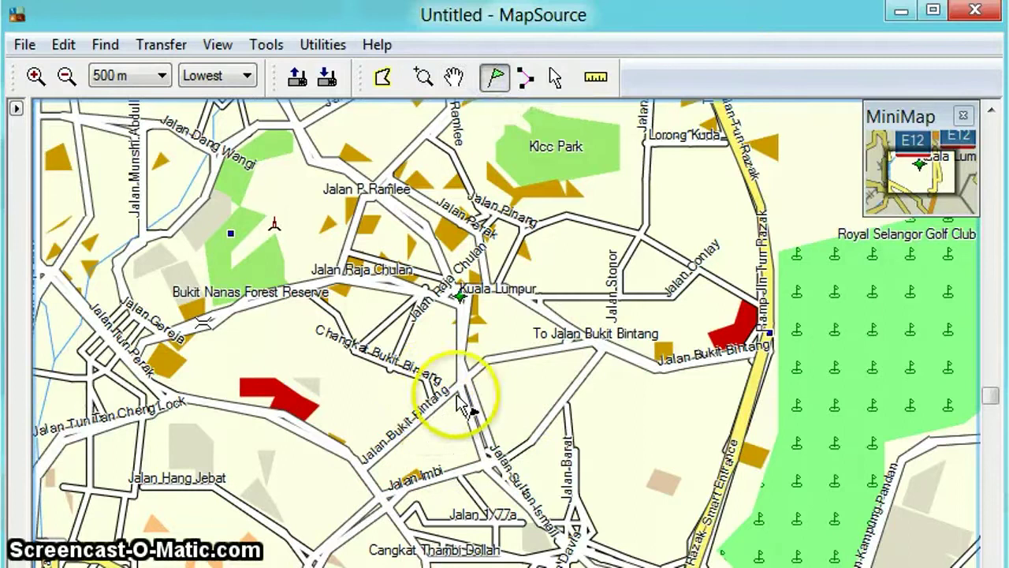
left_click(422, 422)
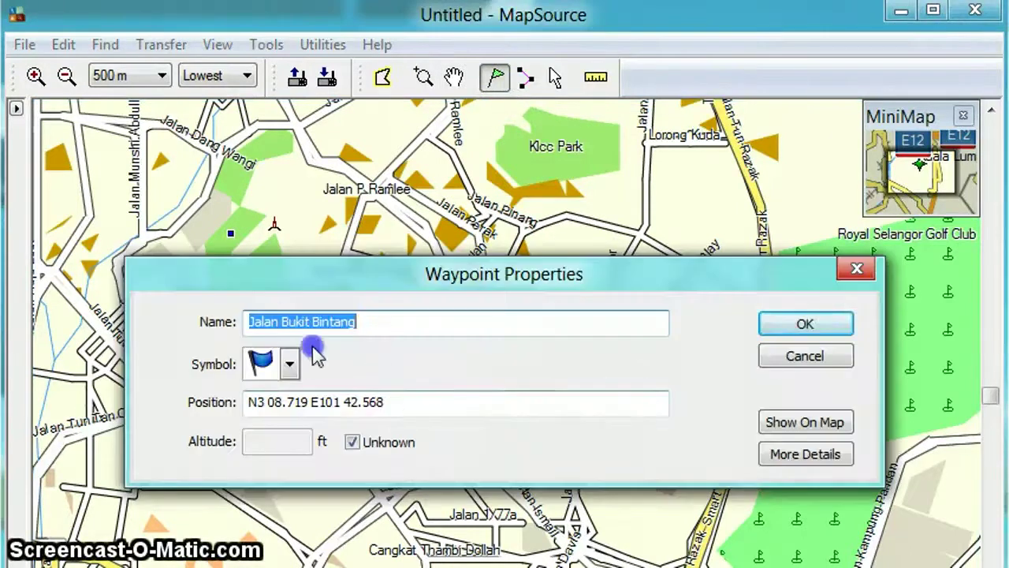
left_click(818, 331)
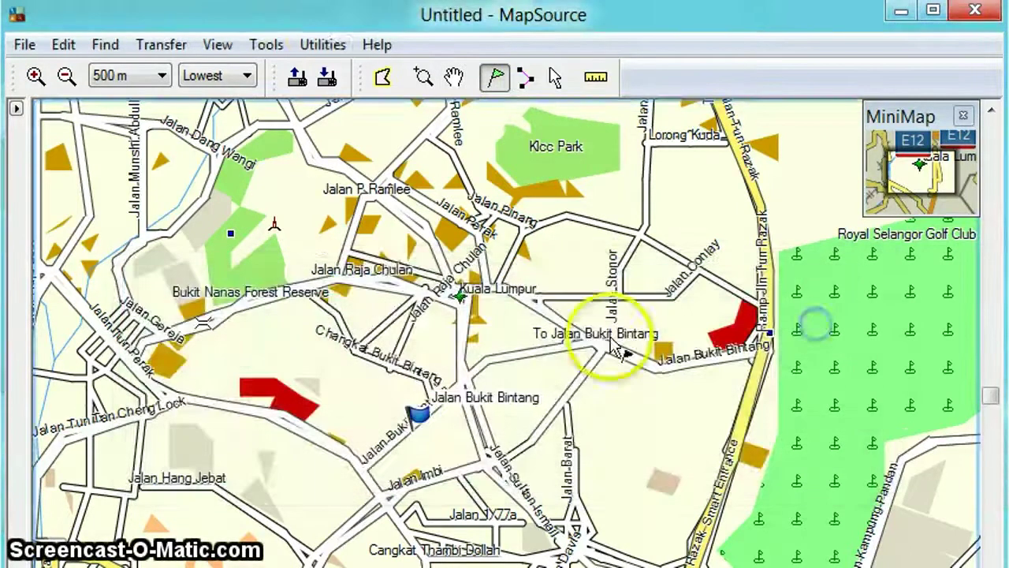
Create a route from the two listed waypoints, Jalan Jelatek and Jalan Bukit Bintang.
left_click(16, 109)
left_click(110, 132)
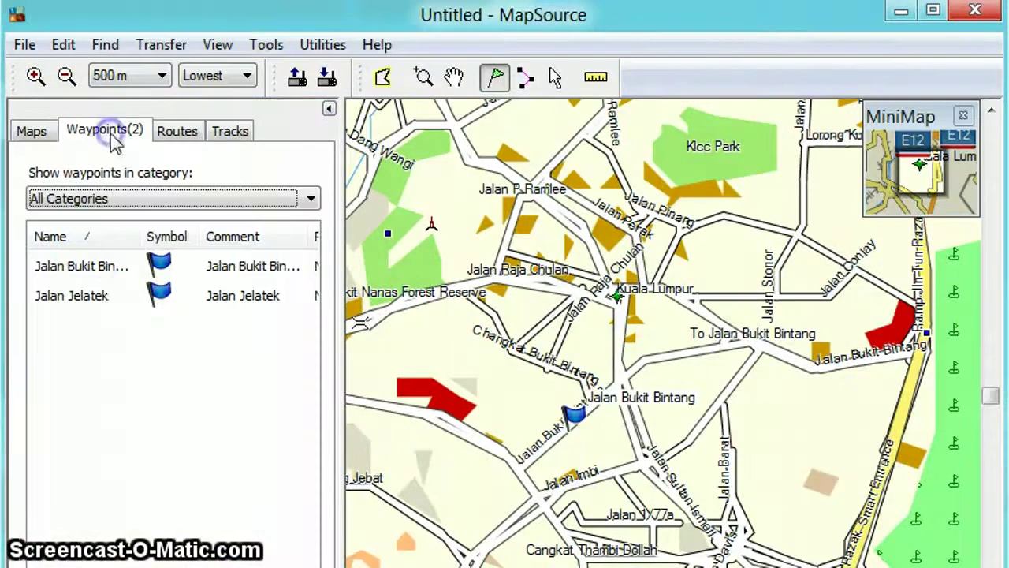
left_click(101, 297)
left_click(102, 268)
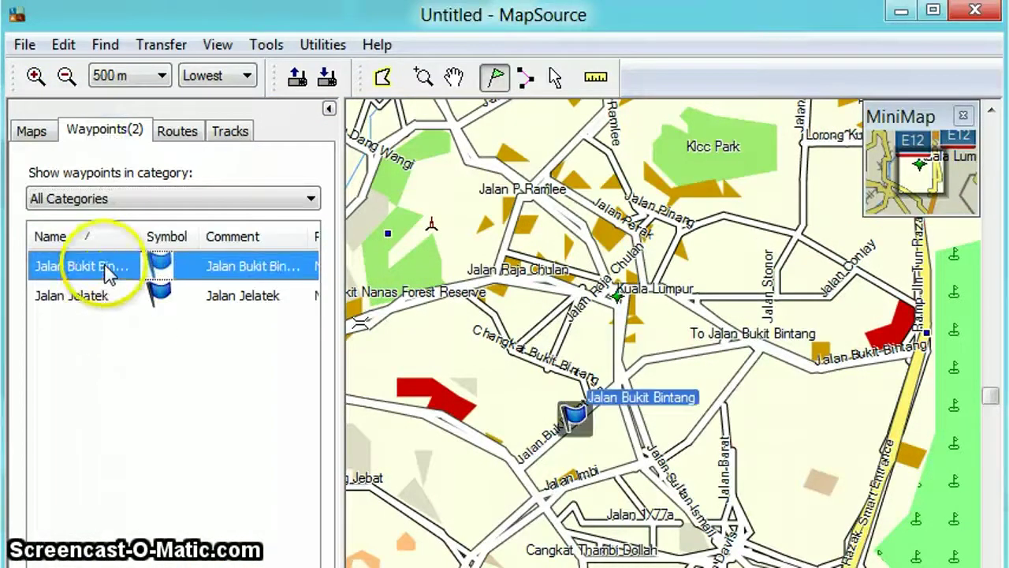
left_click(102, 294)
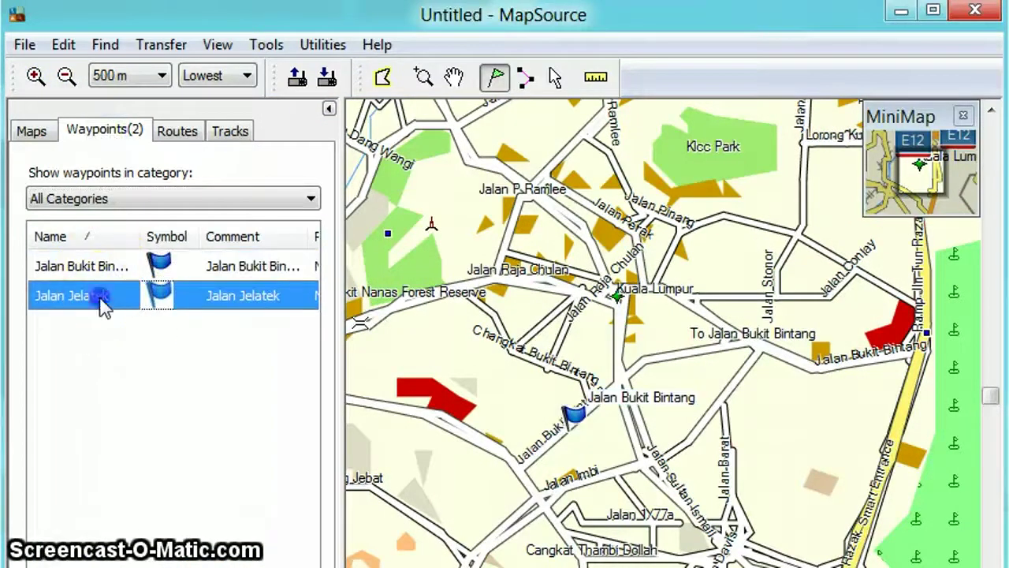
left_click(108, 265, "shift")
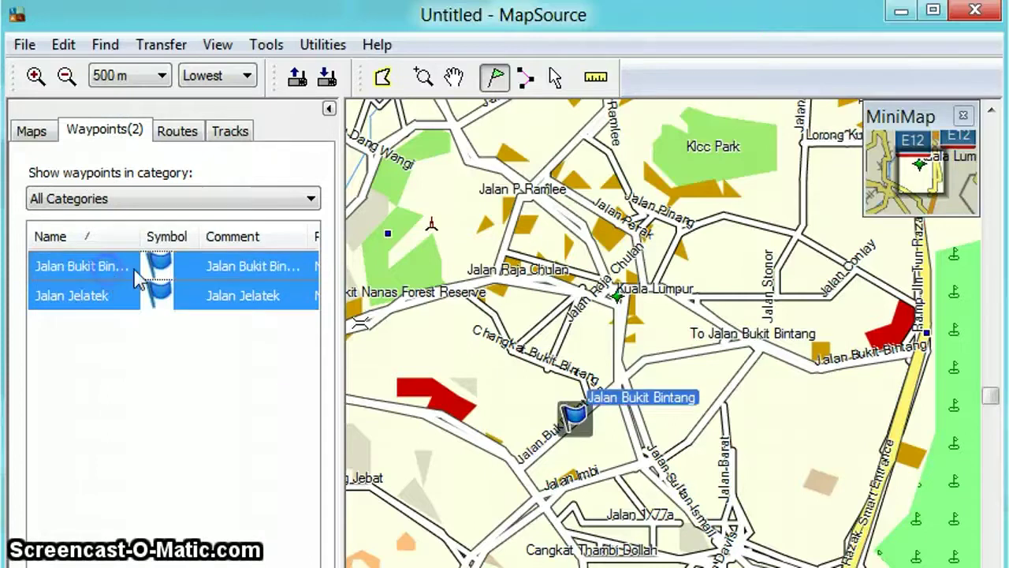
right_click(186, 269)
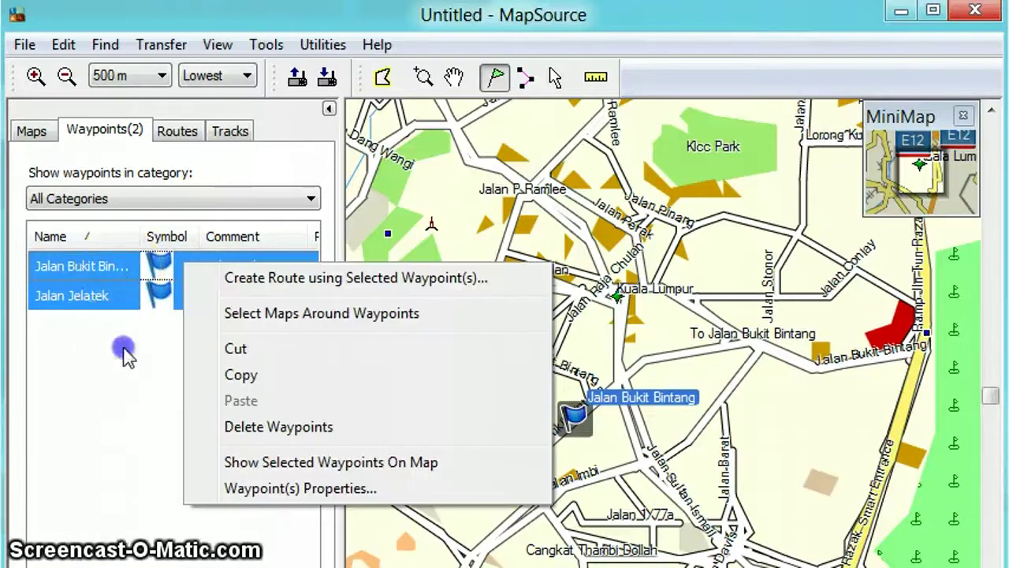
left_click(124, 353)
left_click(114, 272, "shift")
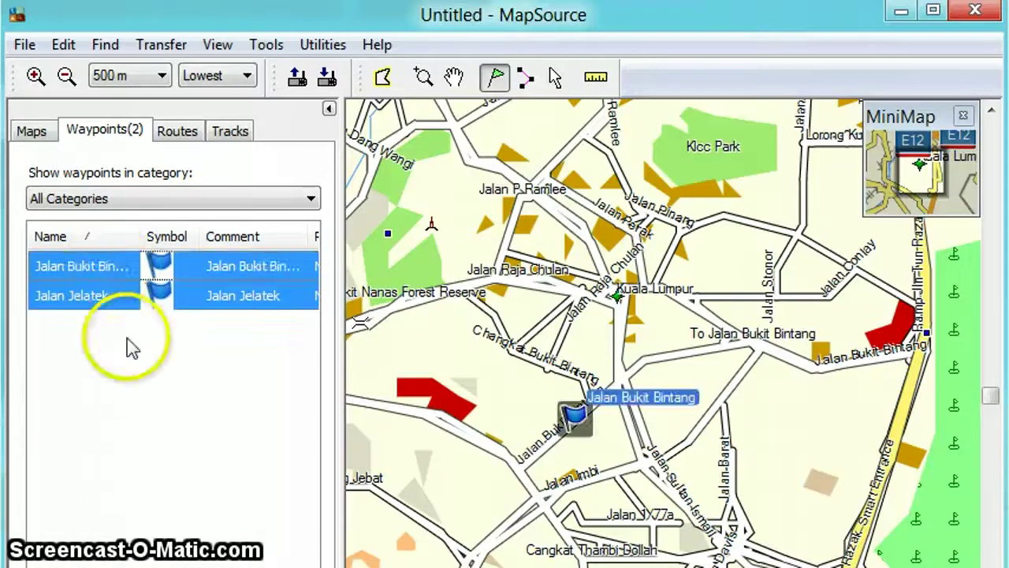
left_click(129, 344)
left_click(111, 272, "shift")
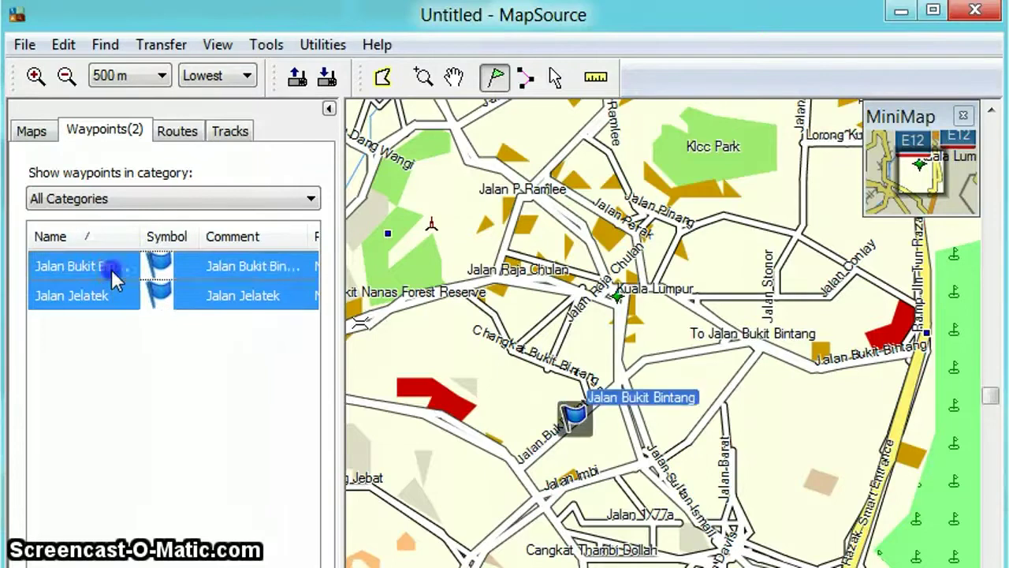
right_click(111, 270)
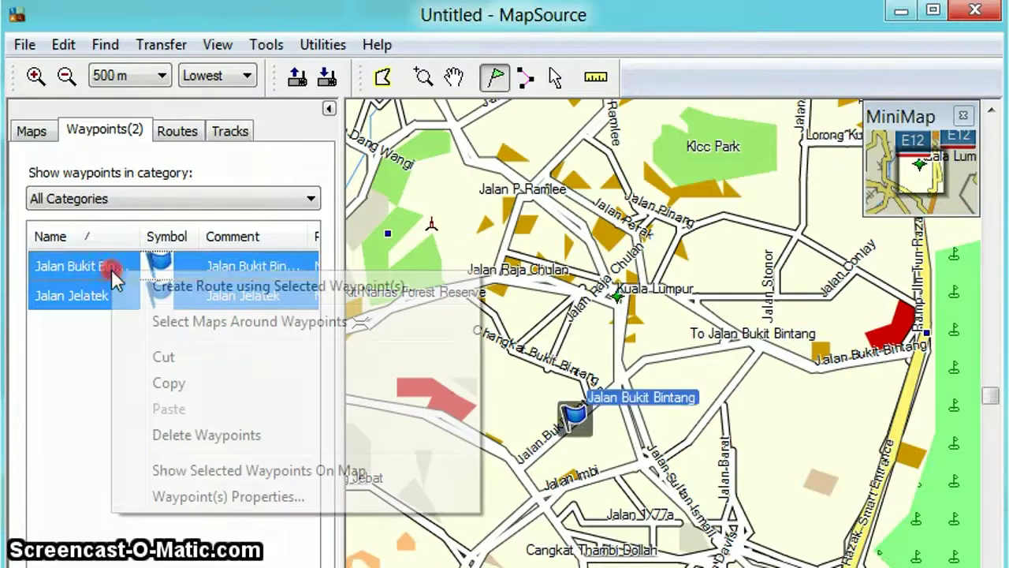
left_click(203, 287)
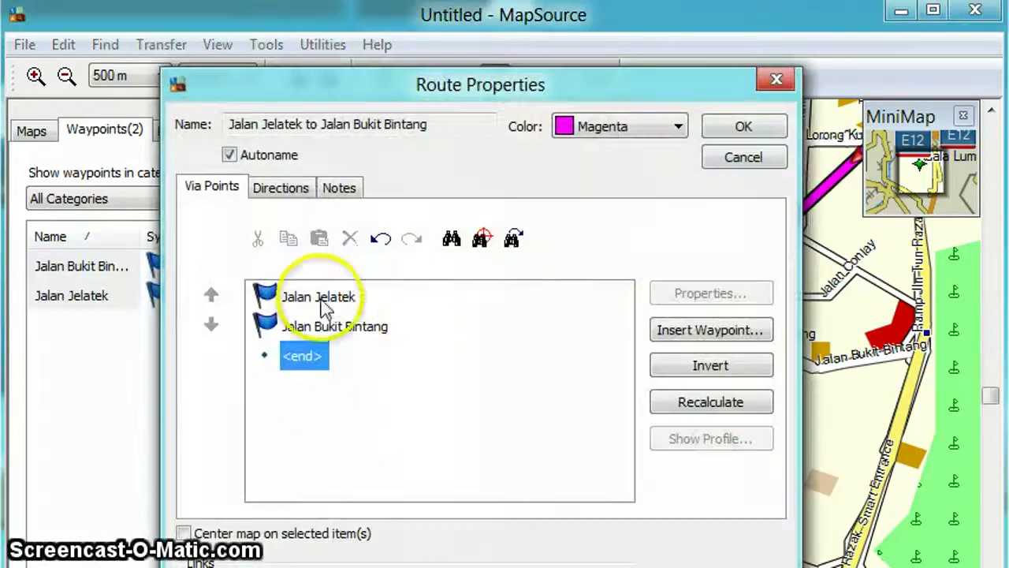
Check the route's two via points, set its color to Red and accept the route properties.
left_click(321, 299)
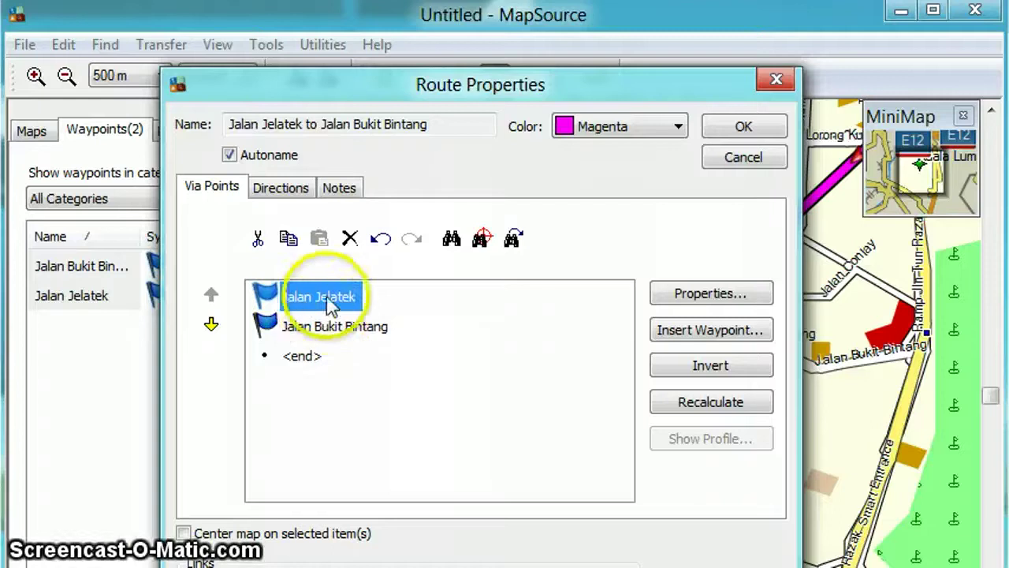
left_click(332, 328)
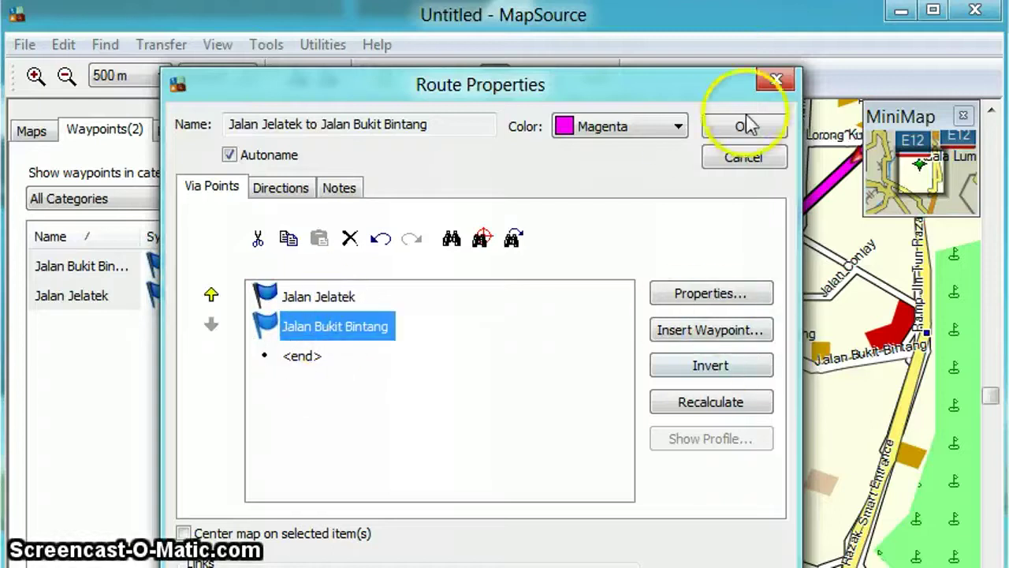
left_click(658, 128)
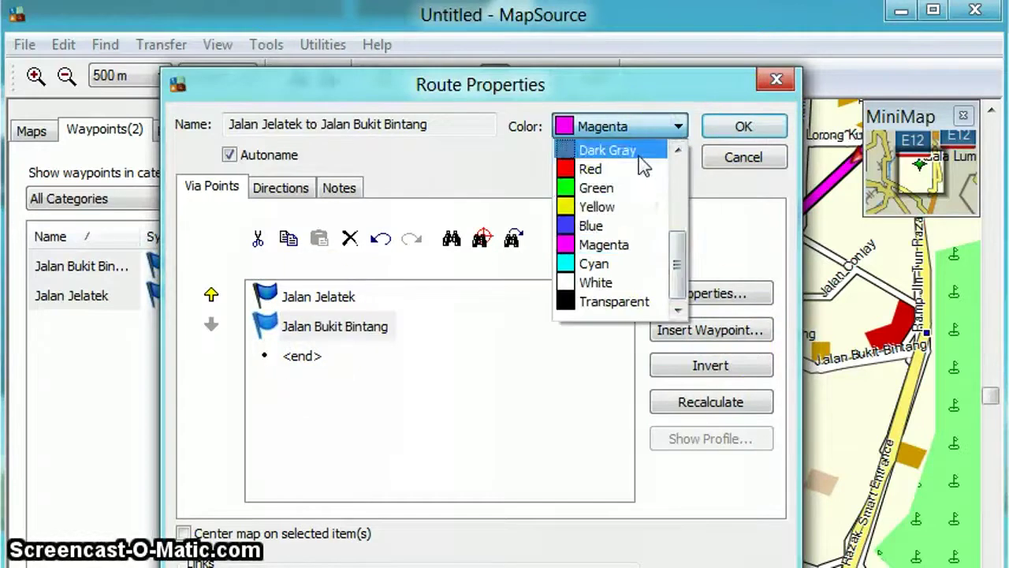
left_click(592, 169)
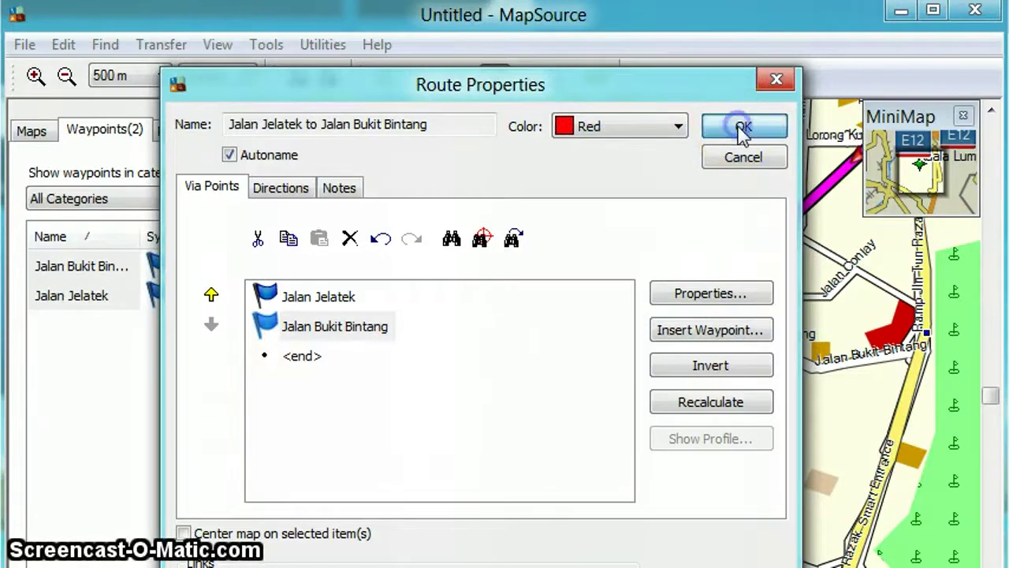
left_click(744, 129)
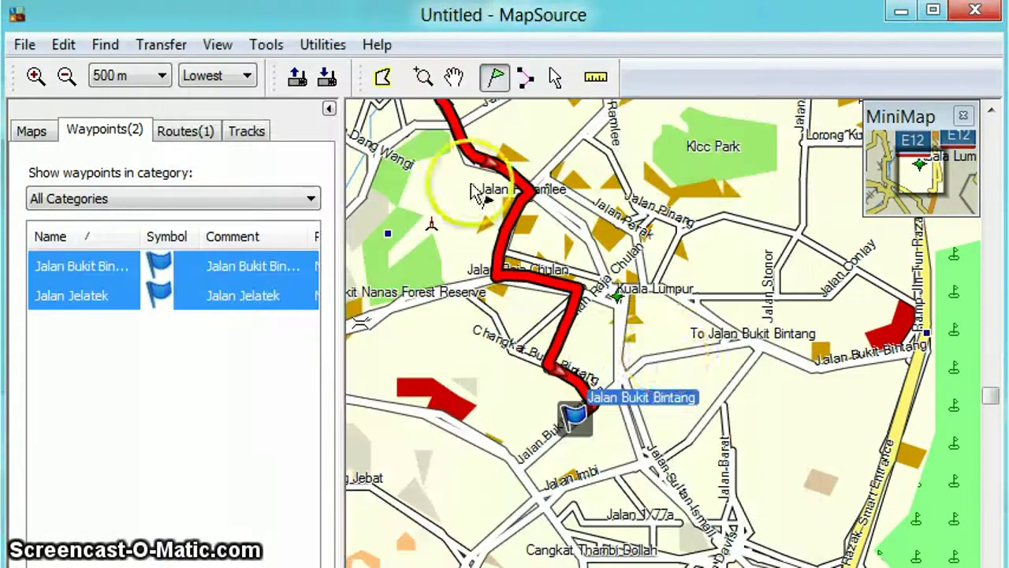
Examine the red route's path on the map between Jalan Bukit Bintang and the E12 expressway around KLCC Park.
left_click(454, 75)
left_click_drag(612, 194, 528, 414)
left_click_drag(707, 339, 490, 447)
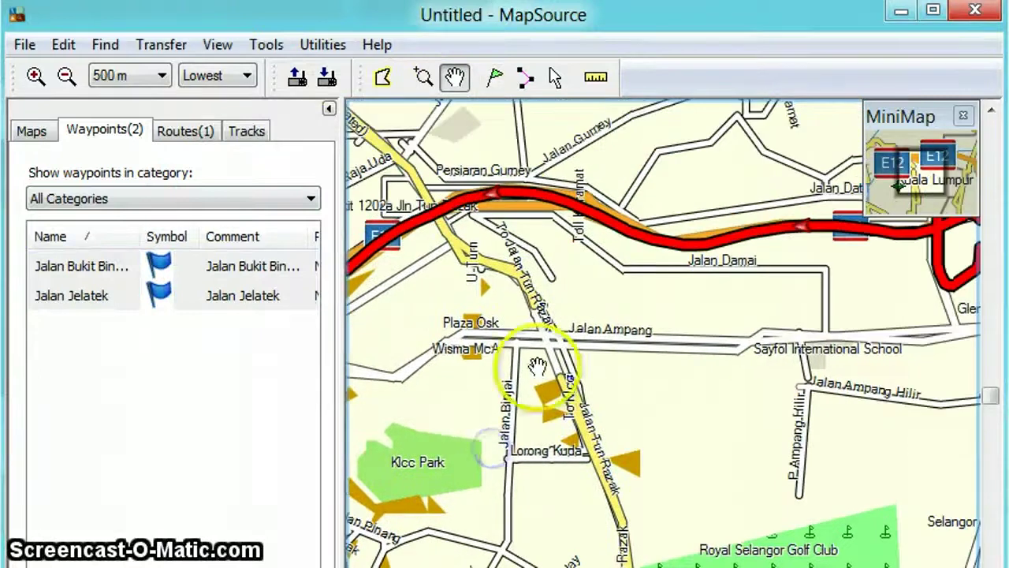
left_click_drag(850, 338, 949, 355)
left_click_drag(527, 463, 720, 337)
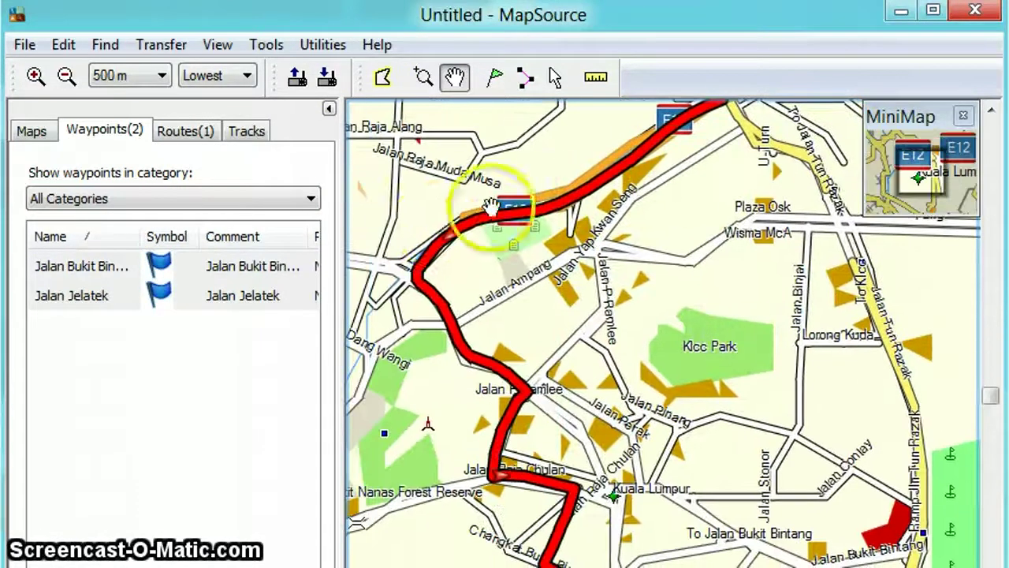
left_click_drag(678, 450, 669, 349)
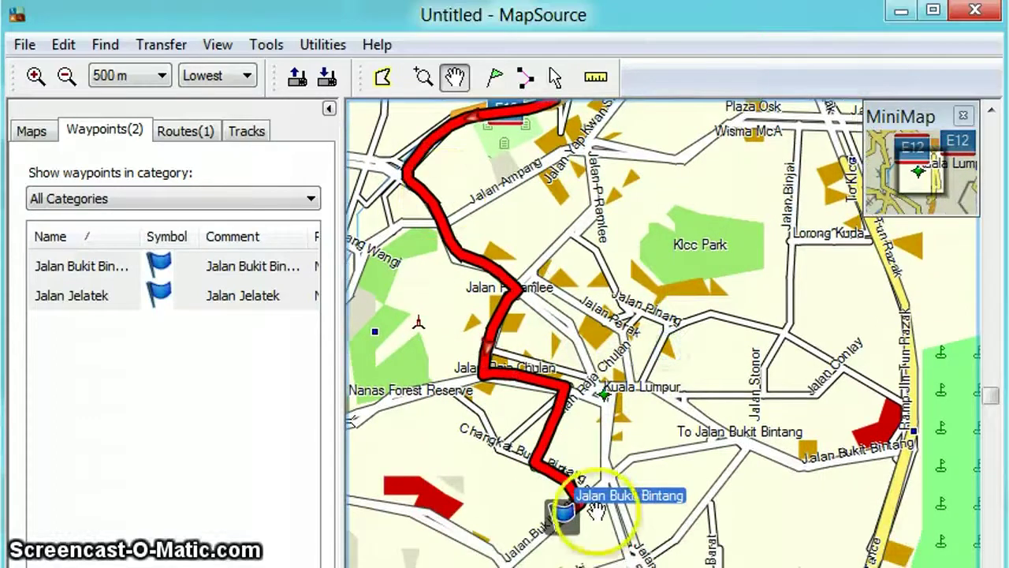
left_click_drag(867, 399, 733, 473)
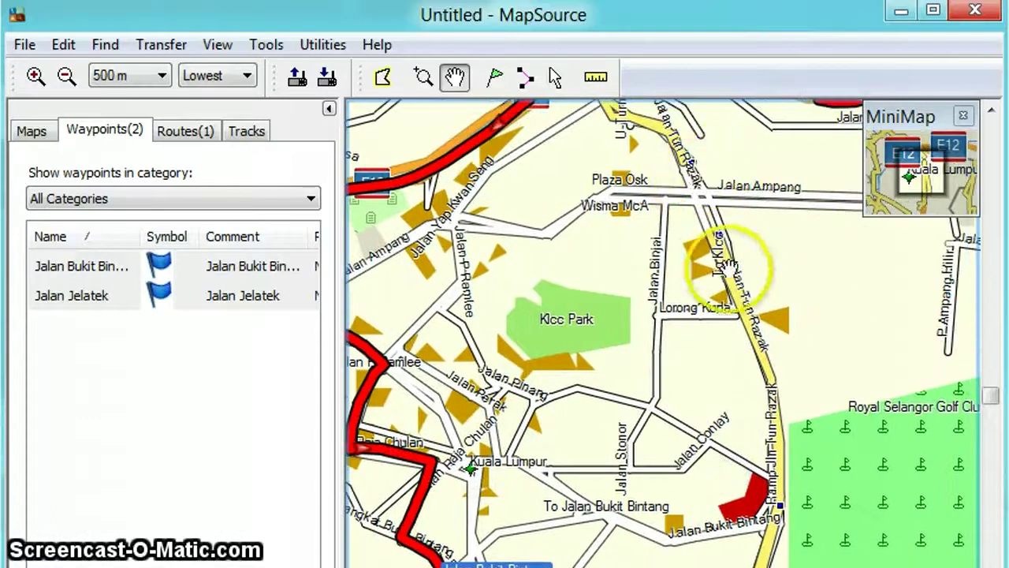
left_click_drag(554, 419, 672, 404)
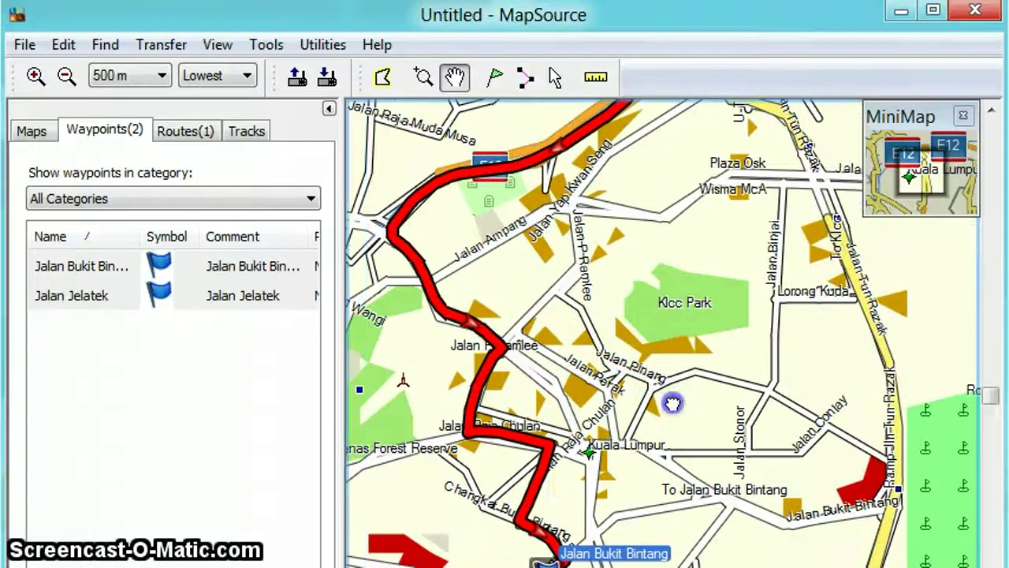
left_click_drag(598, 477, 624, 444)
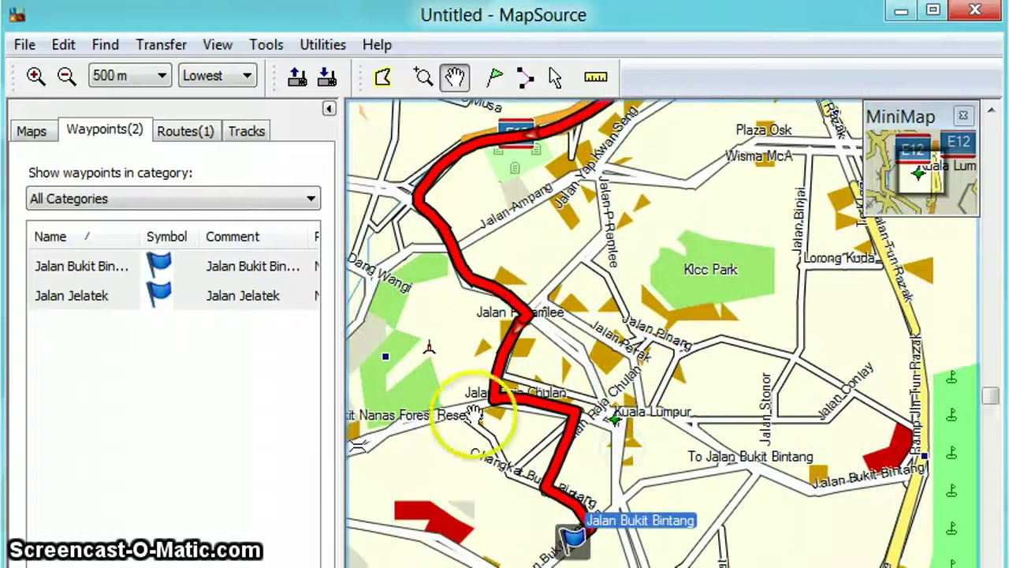
left_click_drag(713, 306, 578, 514)
left_click_drag(698, 369, 655, 380)
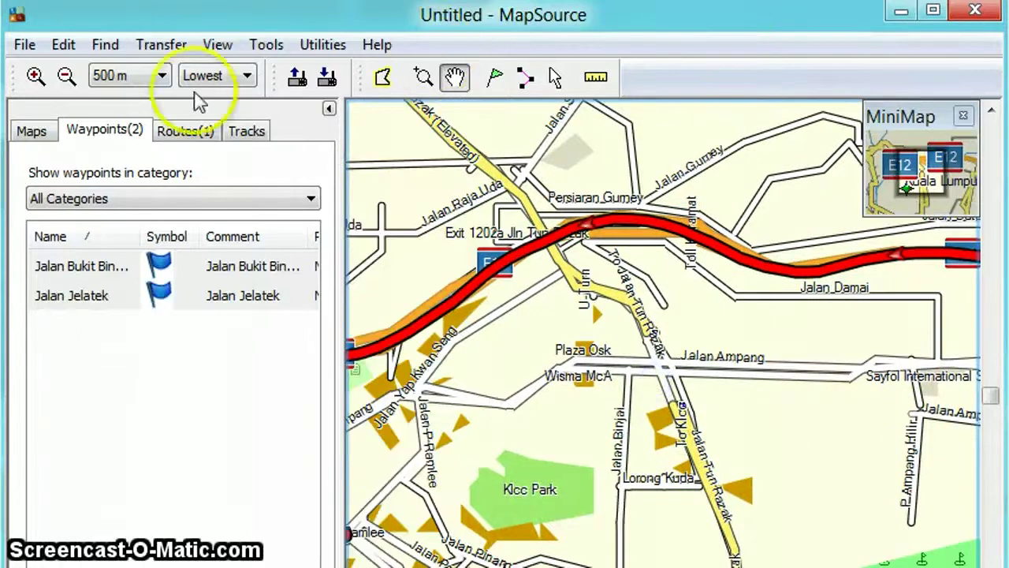
Delete the Jalan Jelatek to Jalan Bukit Bintang route from the routes list.
left_click(197, 297)
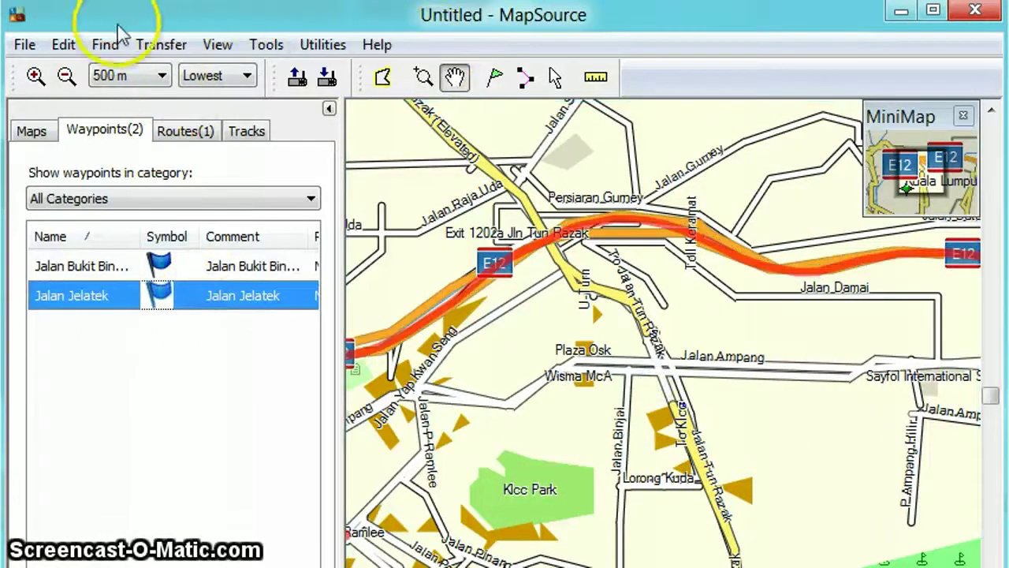
left_click(270, 273)
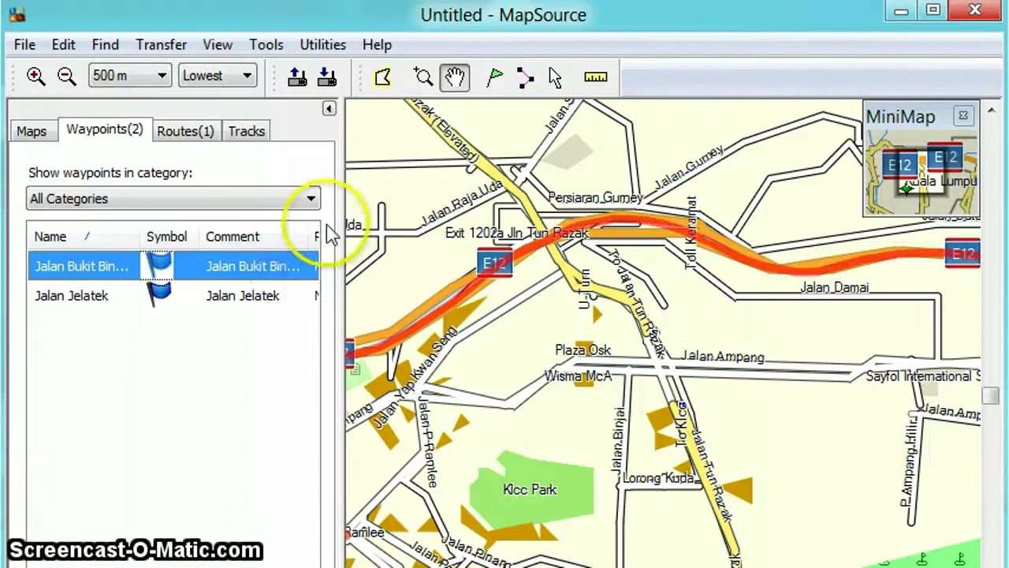
left_click(184, 130)
left_click(193, 191)
Delete both the Jalan Bukit Bintang and Jalan Jelatek waypoints from the waypoints list.
left_click(108, 131)
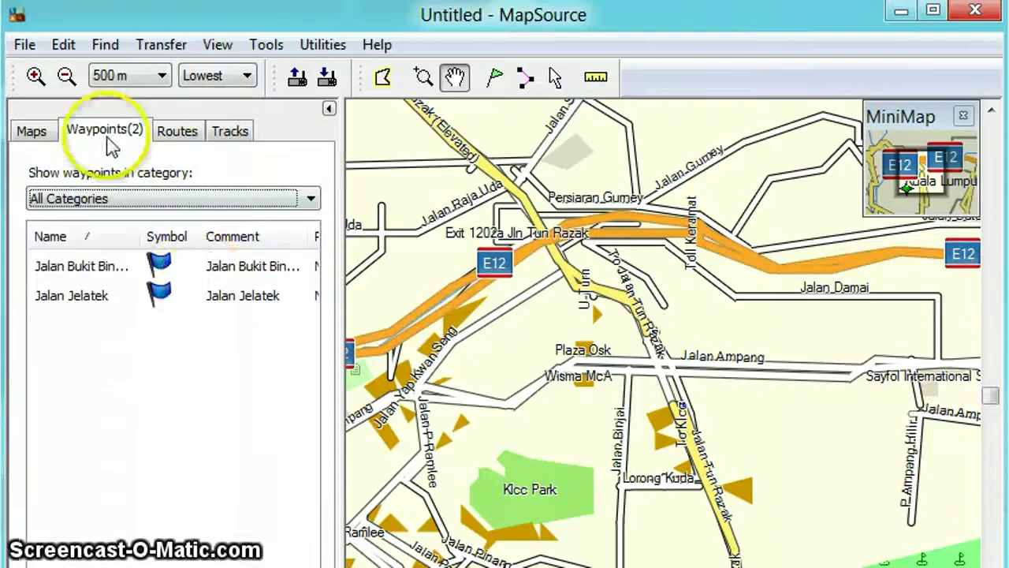
left_click(201, 280)
left_click(228, 298, "shift")
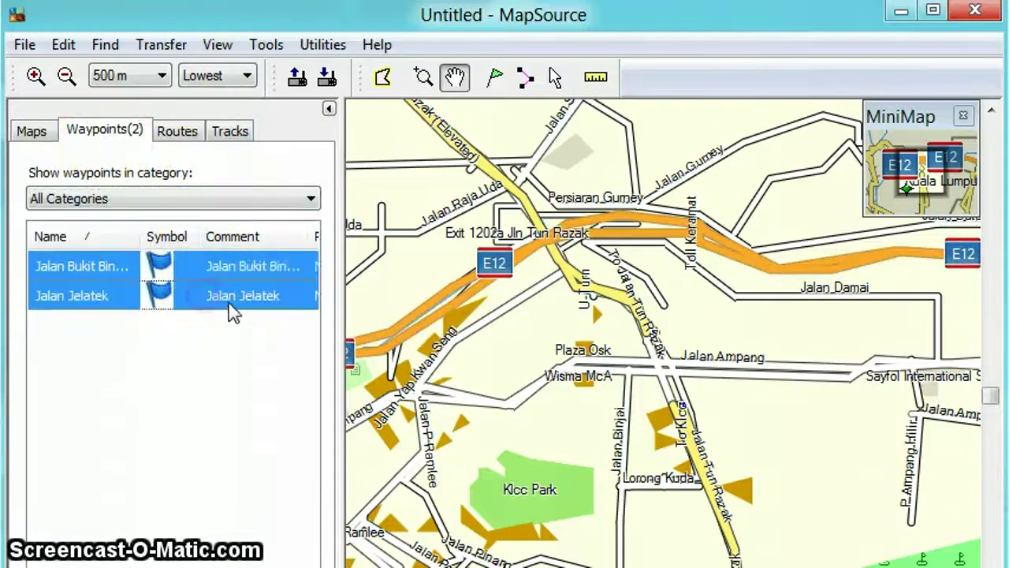
key("Delete")
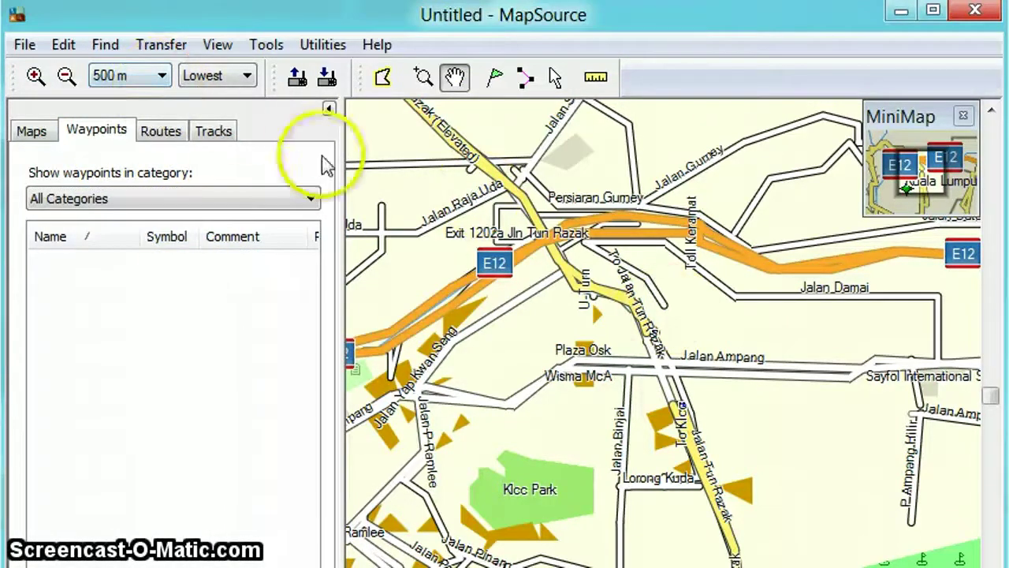
Search the nearest places among all points of interest for names containing "empire shopping".
left_click(329, 108)
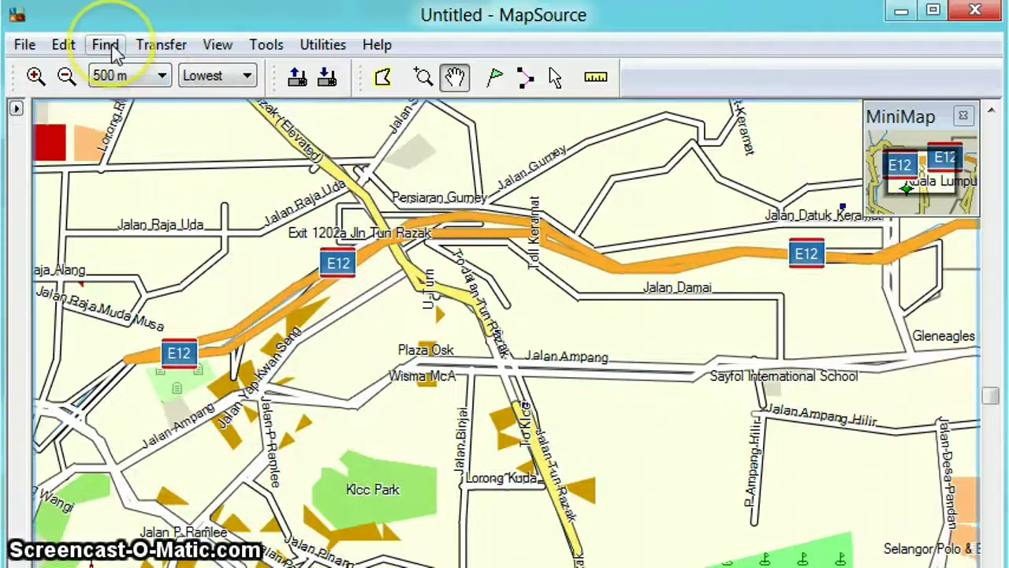
left_click(112, 47)
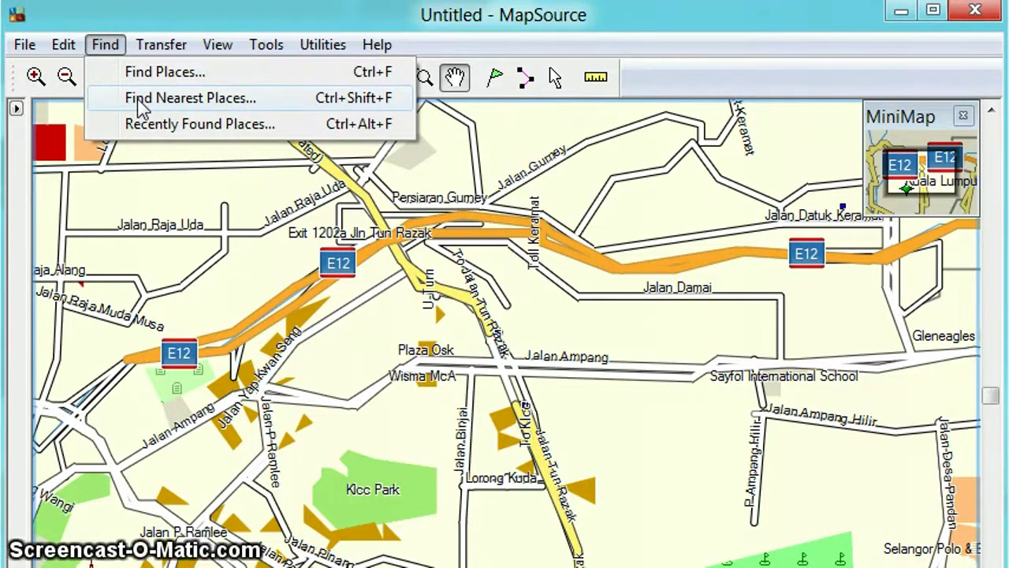
left_click(142, 101)
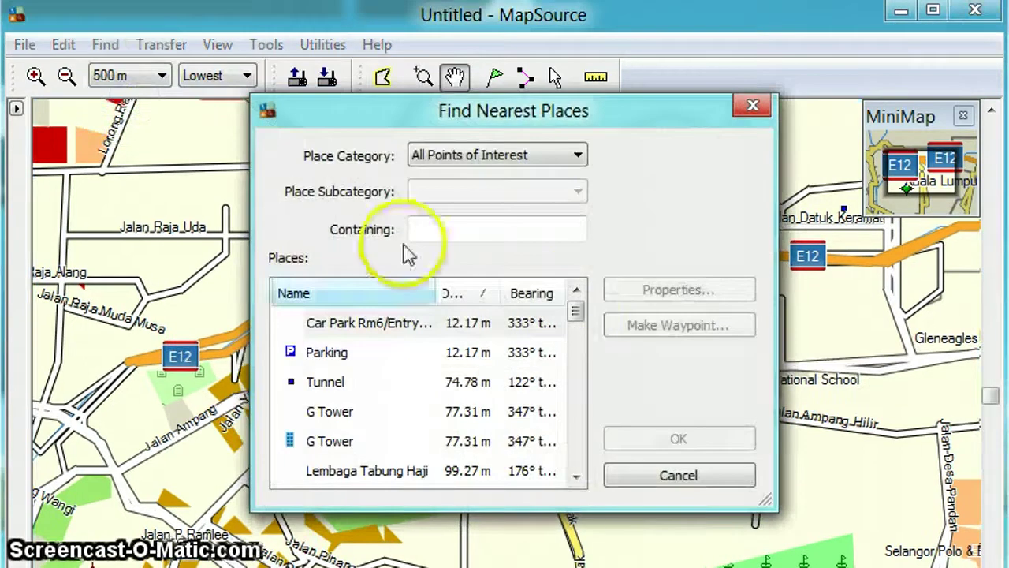
left_click(483, 155)
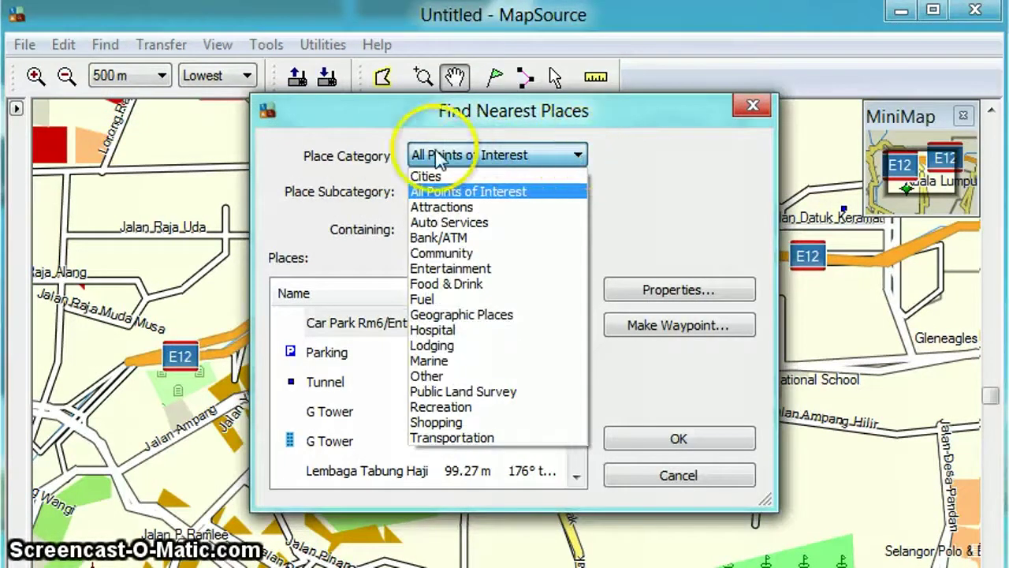
left_click(467, 192)
left_click(486, 226)
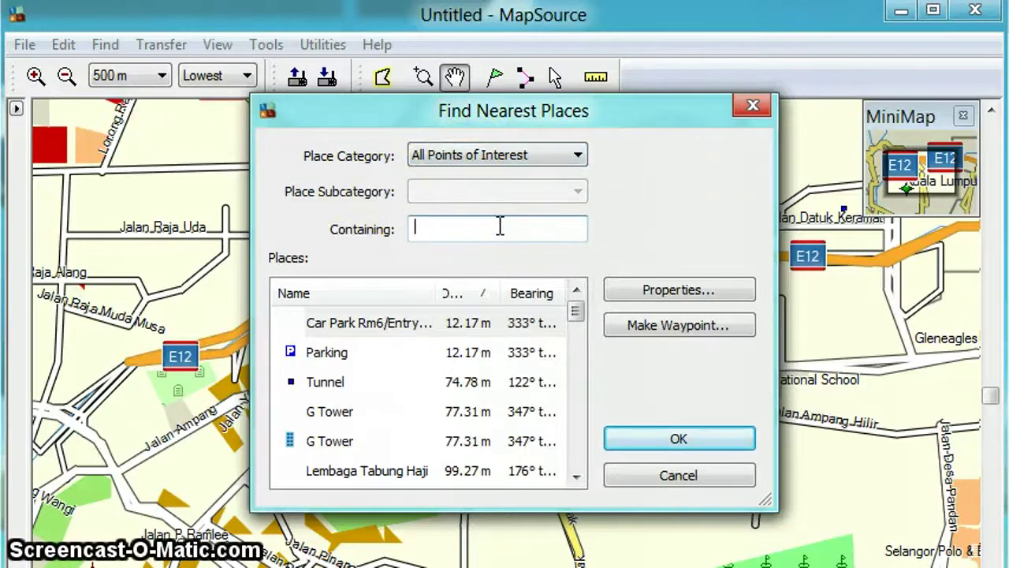
type("empi")
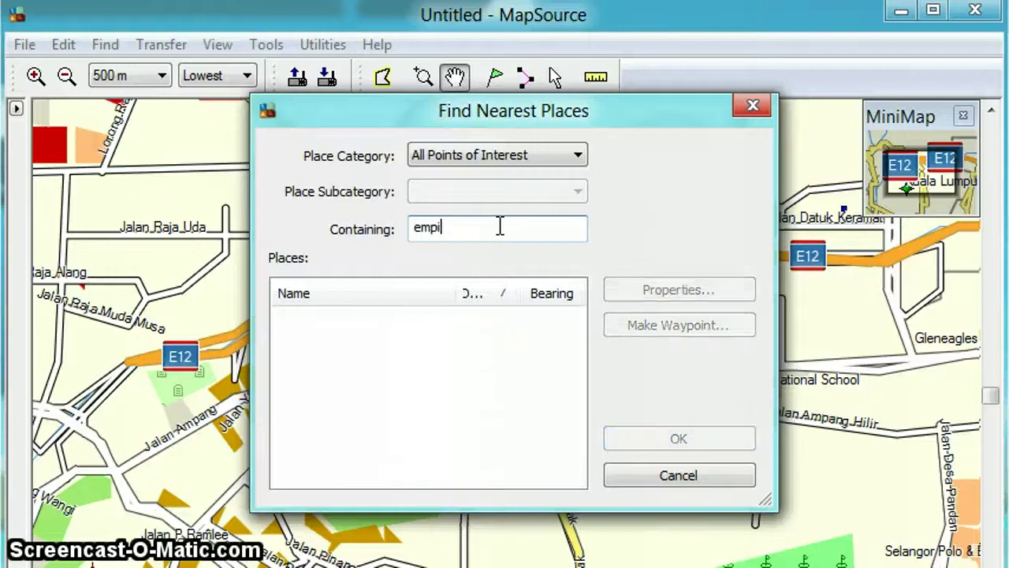
type("re shopping")
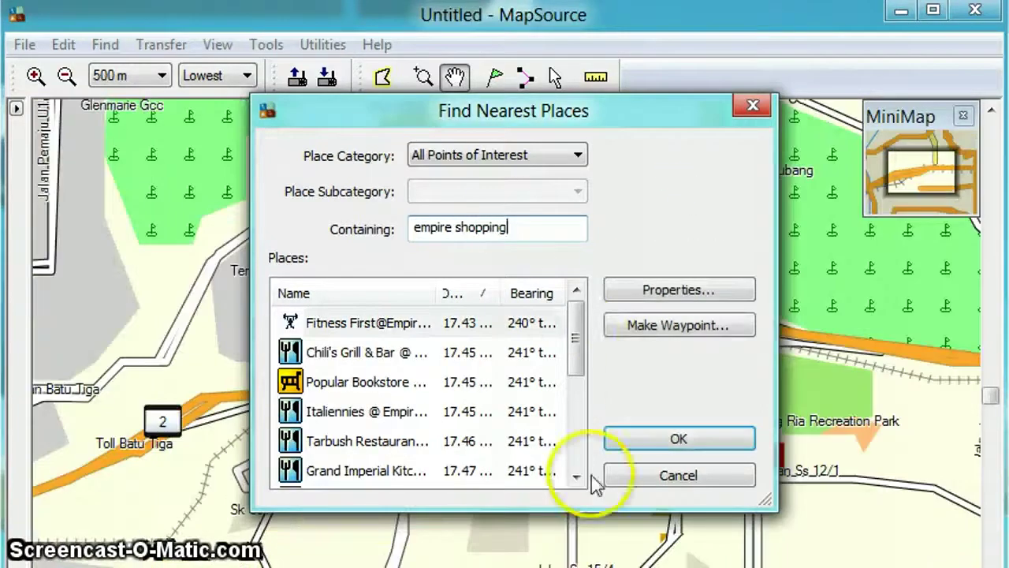
Make a waypoint from the Empire Shopping Galery search result and show it on the map.
left_click_drag(580, 347, 581, 450)
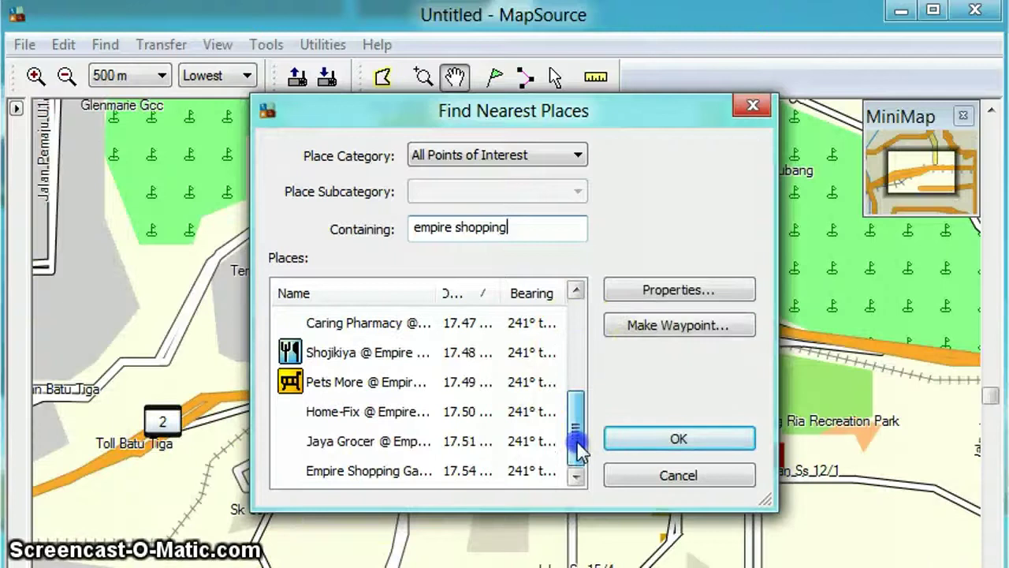
left_click(438, 472)
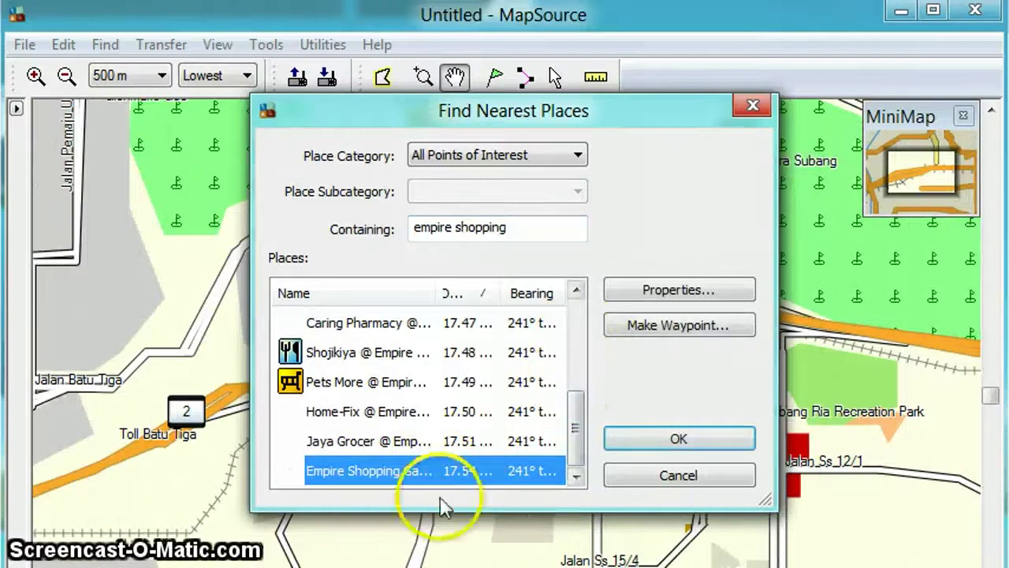
left_click(676, 327)
left_click(799, 254)
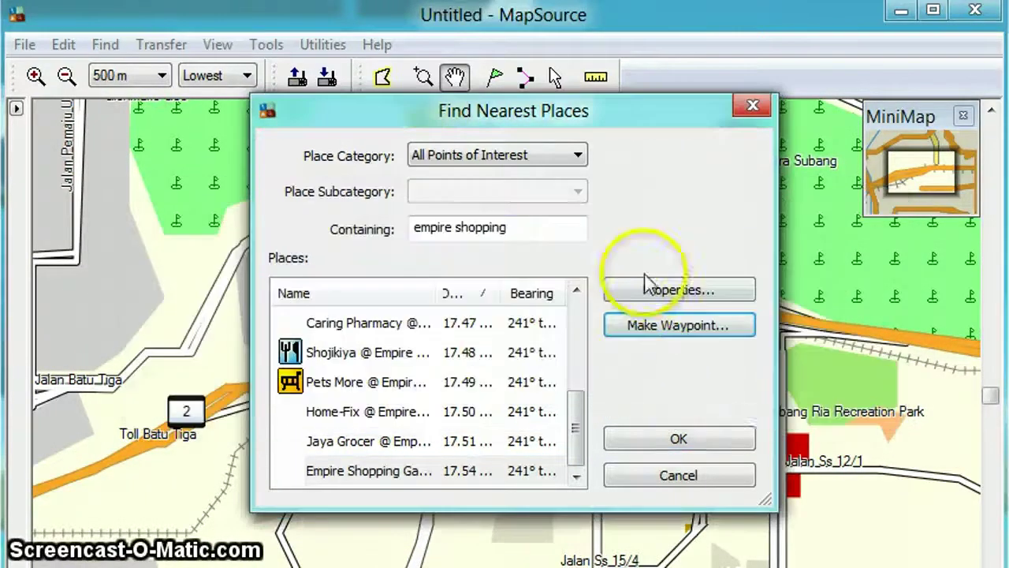
left_click(686, 438)
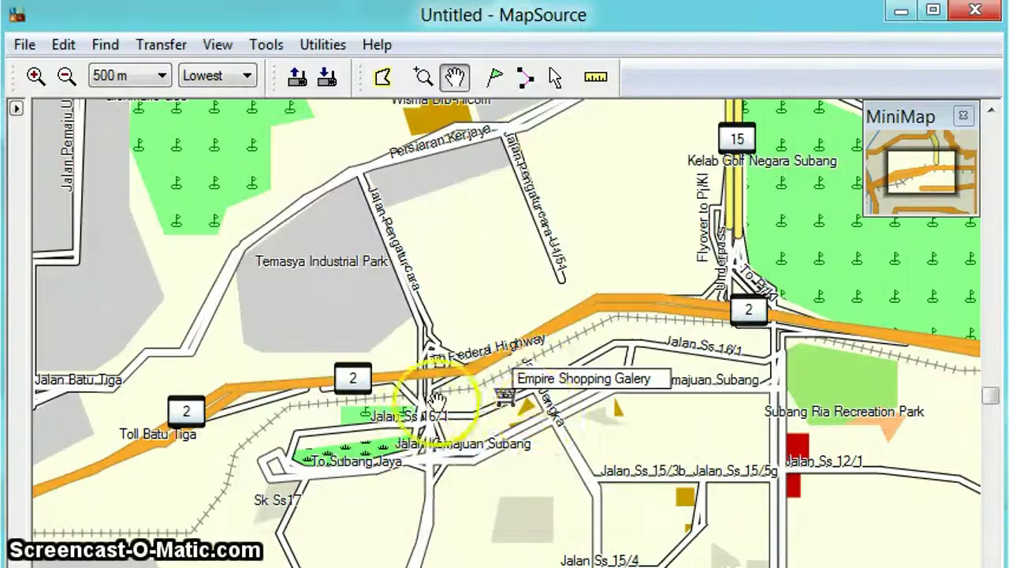
Examine the map at 1 km scale from Empire Shopping Galery across to the Lake Titiwangsa Park area.
left_click(66, 75)
left_click_drag(800, 304, 741, 343)
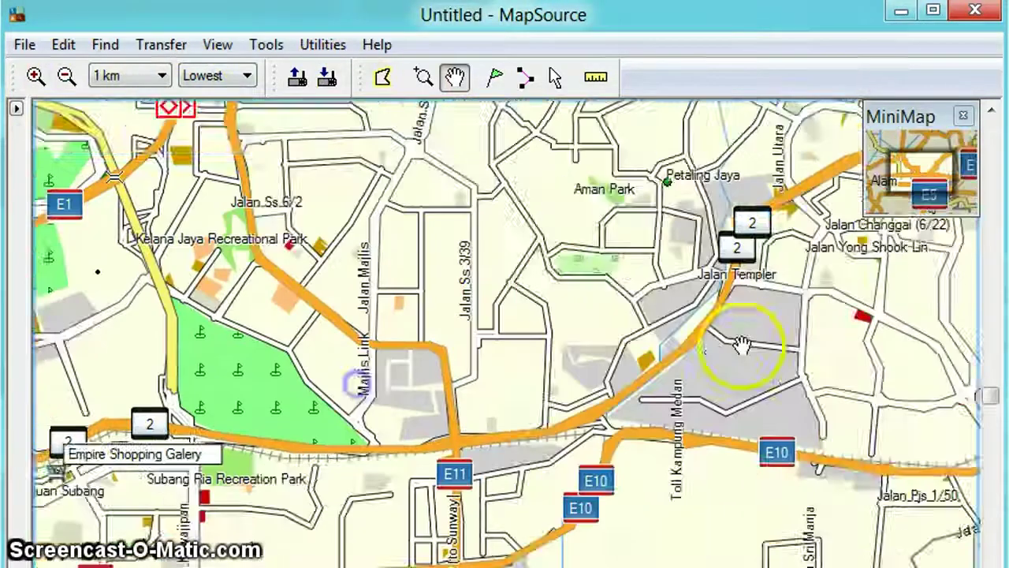
left_click_drag(830, 319, 512, 421)
left_click_drag(663, 329, 418, 428)
left_click_drag(638, 189, 508, 454)
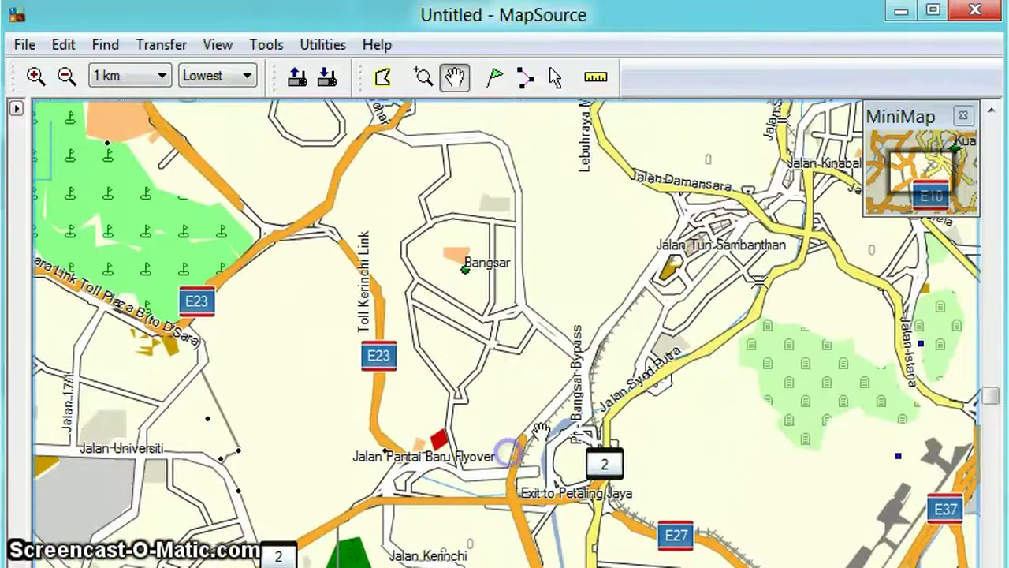
left_click_drag(387, 226, 460, 468)
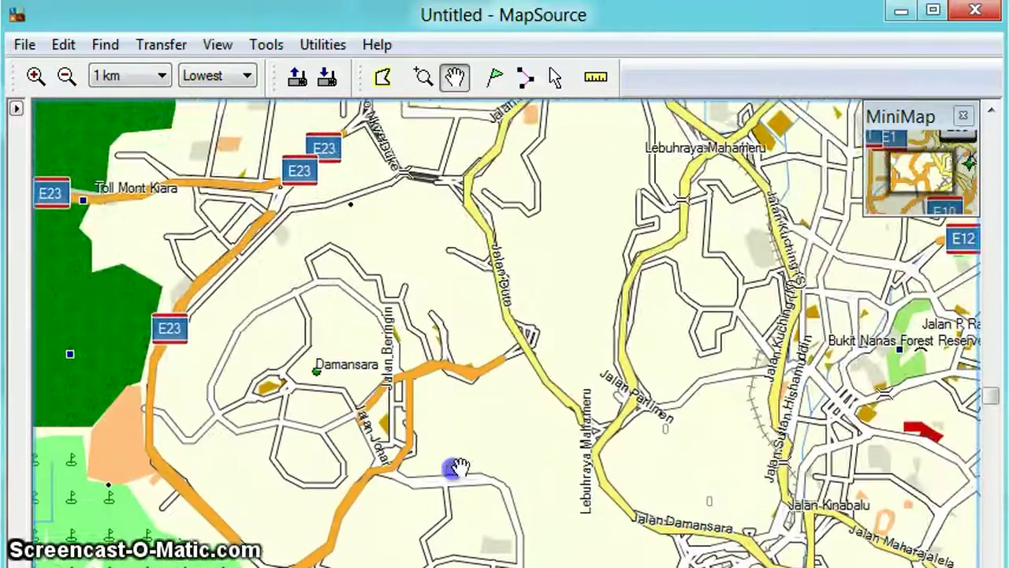
left_click_drag(643, 432, 446, 480)
left_click_drag(570, 394, 525, 439)
left_click_drag(656, 273, 570, 383)
left_click_drag(648, 348, 514, 385)
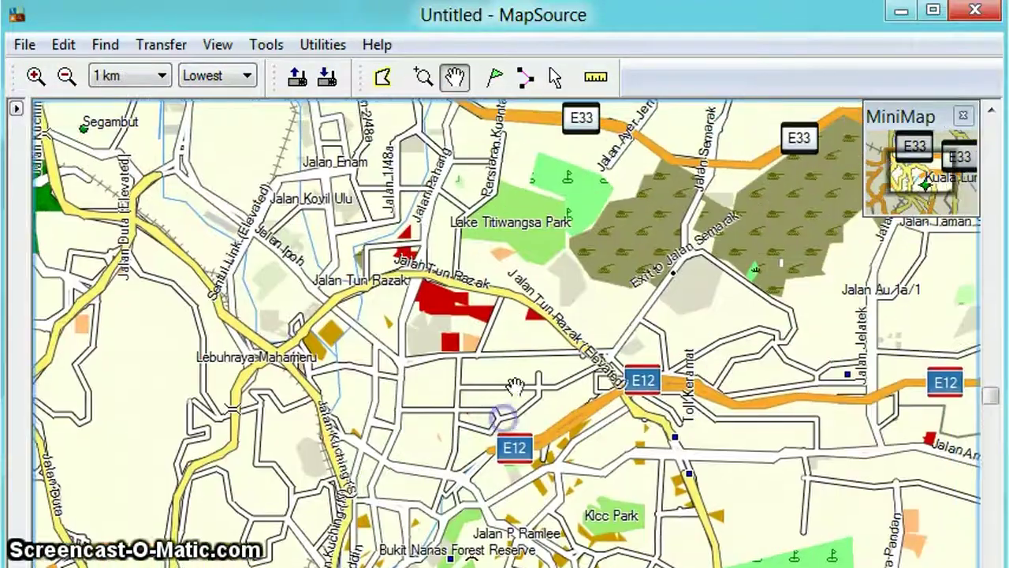
left_click_drag(521, 317, 433, 432)
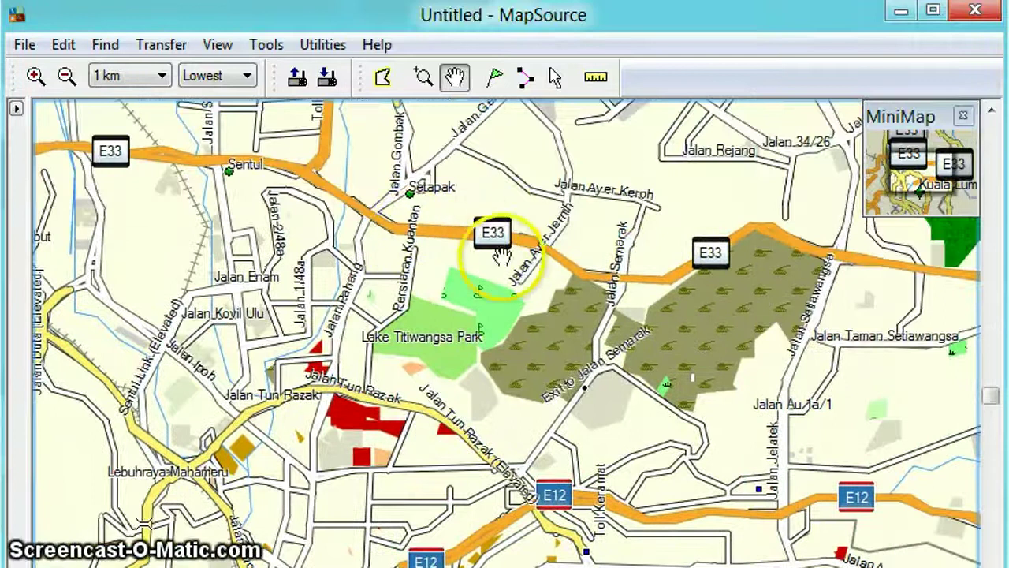
left_click_drag(350, 198, 328, 277)
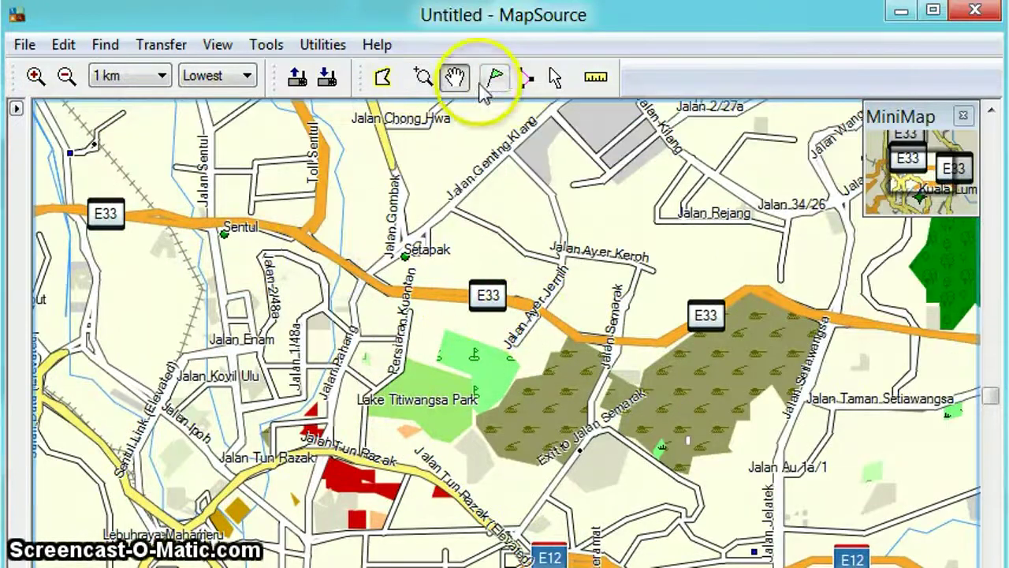
left_click(441, 304)
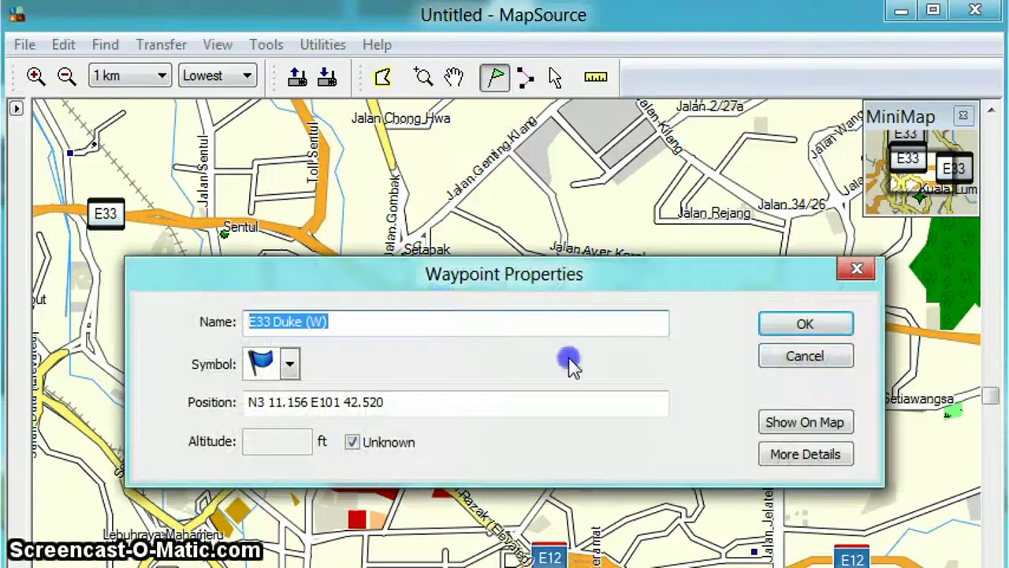
left_click(804, 356)
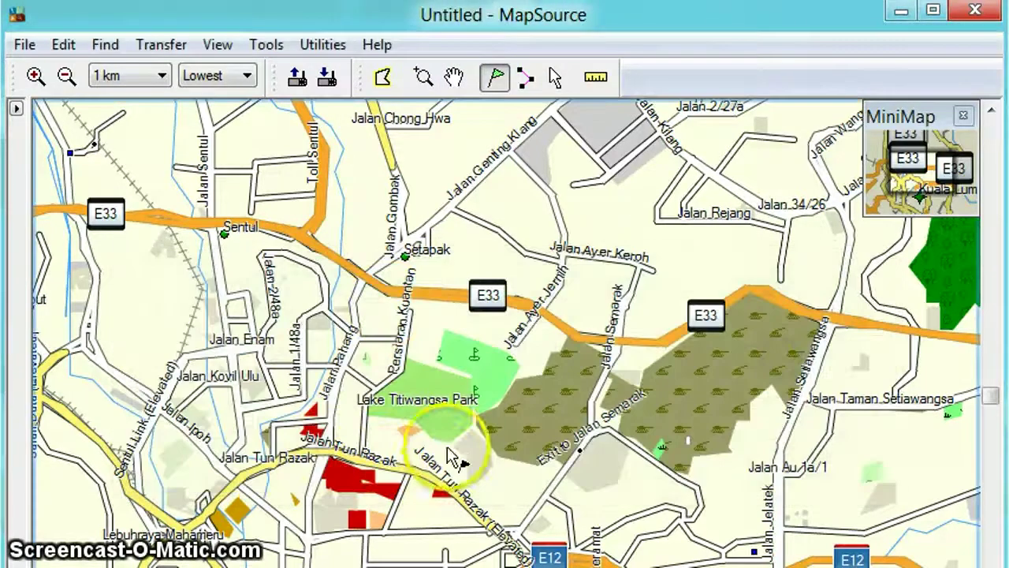
left_click(448, 444)
left_click(804, 355)
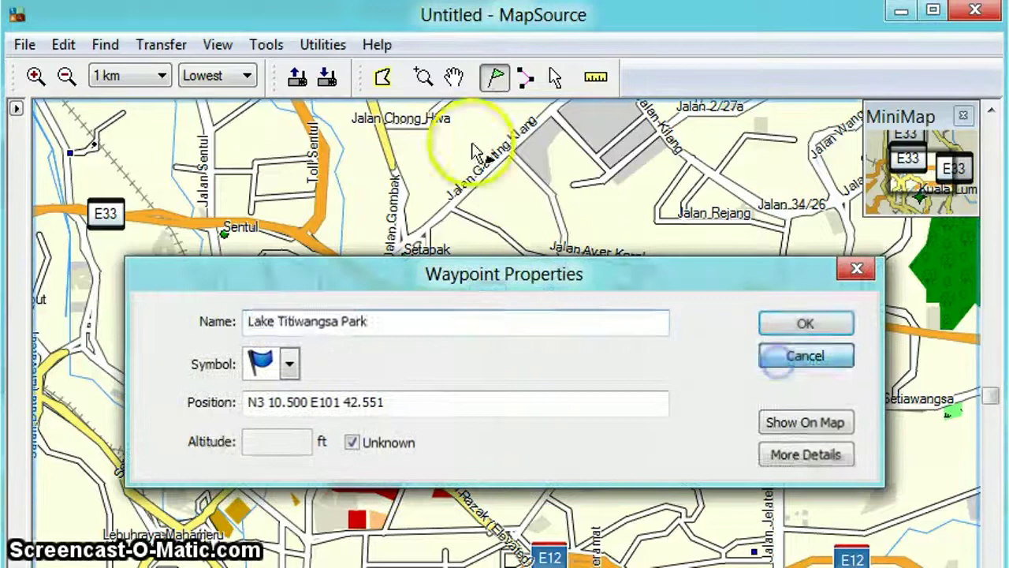
Place a waypoint on Jalan Tun Razak just south of Lake Titiwangsa Park, keeping the suggested name.
left_click(453, 77)
left_click_drag(399, 470, 406, 396)
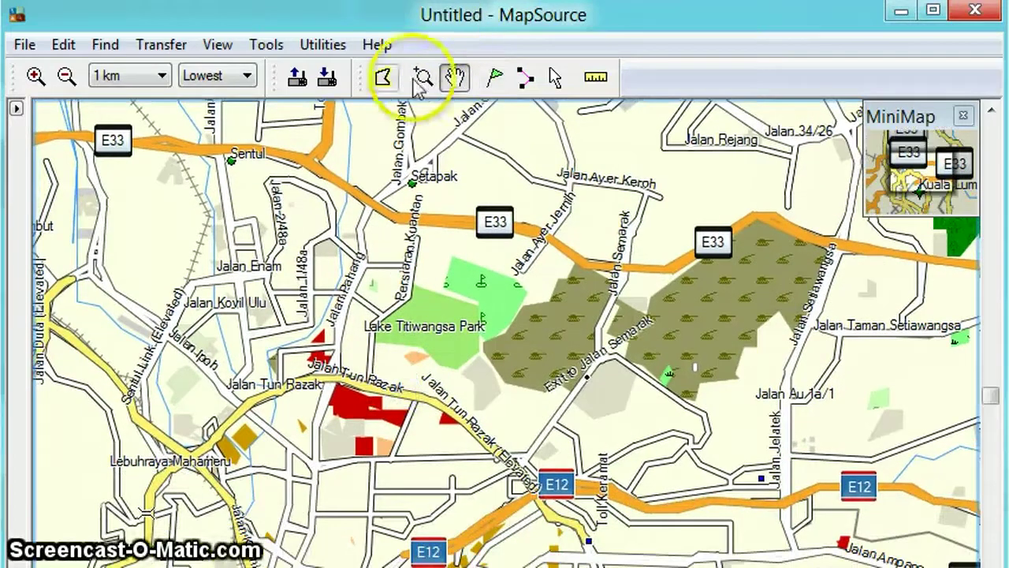
left_click(495, 77)
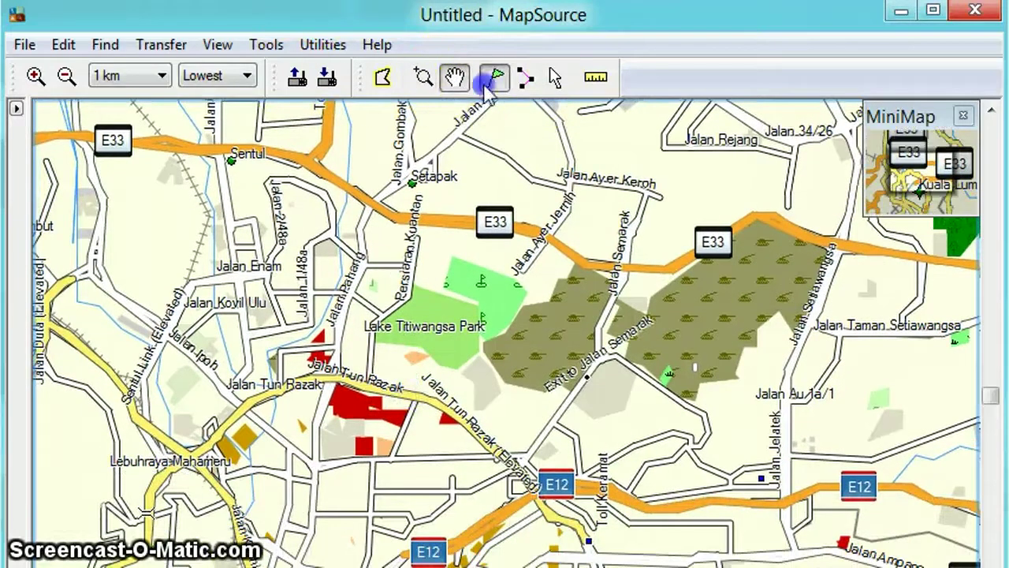
left_click(385, 395)
left_click(800, 326)
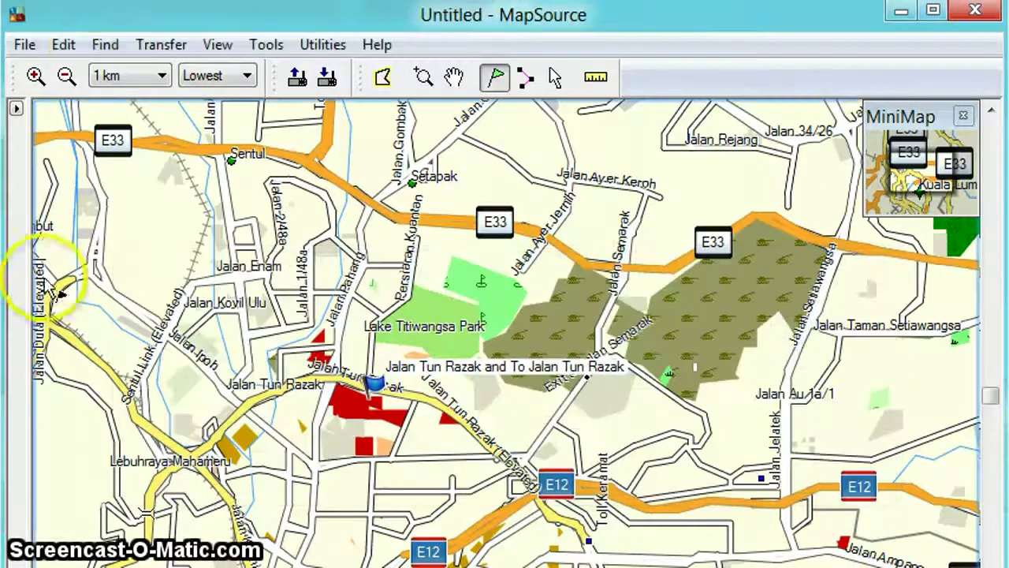
Create a route from the Empire Shopping Galery and Jalan Tun Razak waypoints in the waypoints list.
left_click(16, 108)
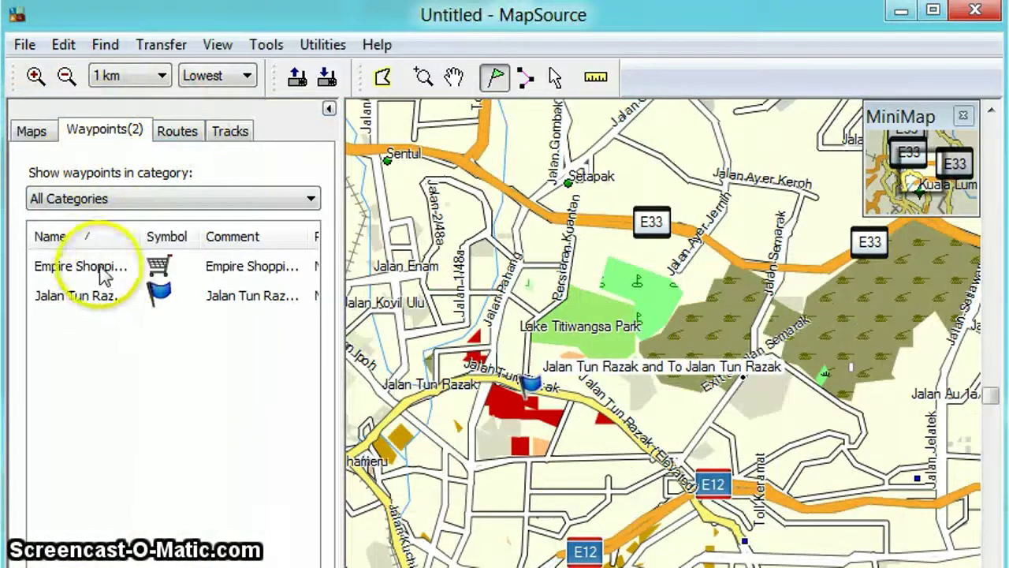
left_click(95, 298)
left_click(105, 276, "ctrl")
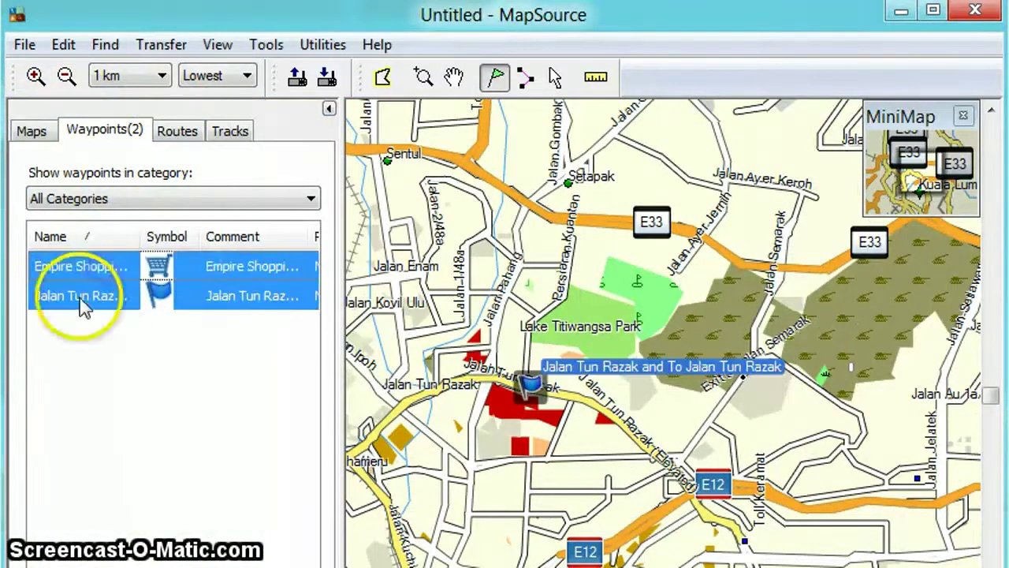
right_click(73, 288)
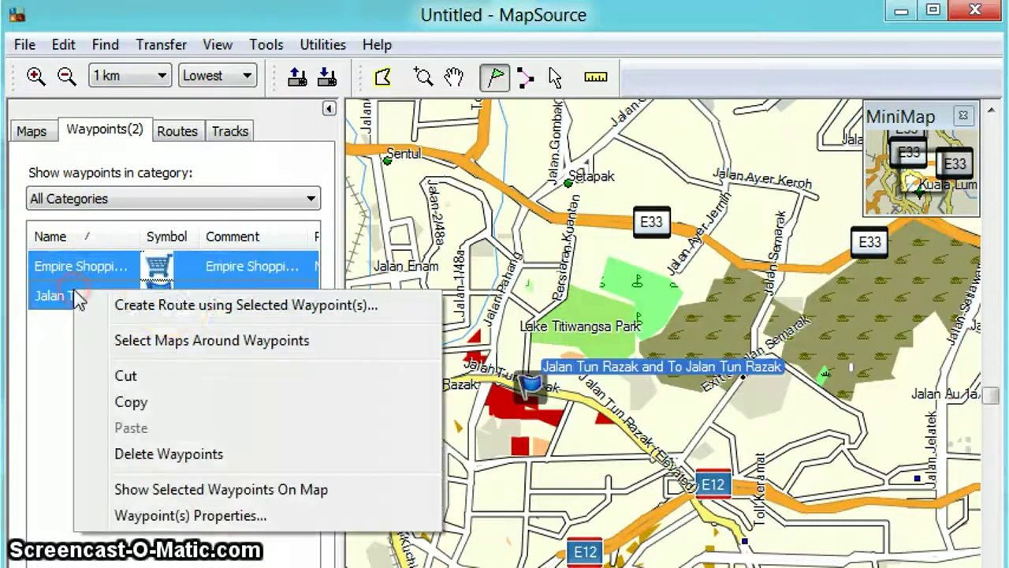
left_click(166, 306)
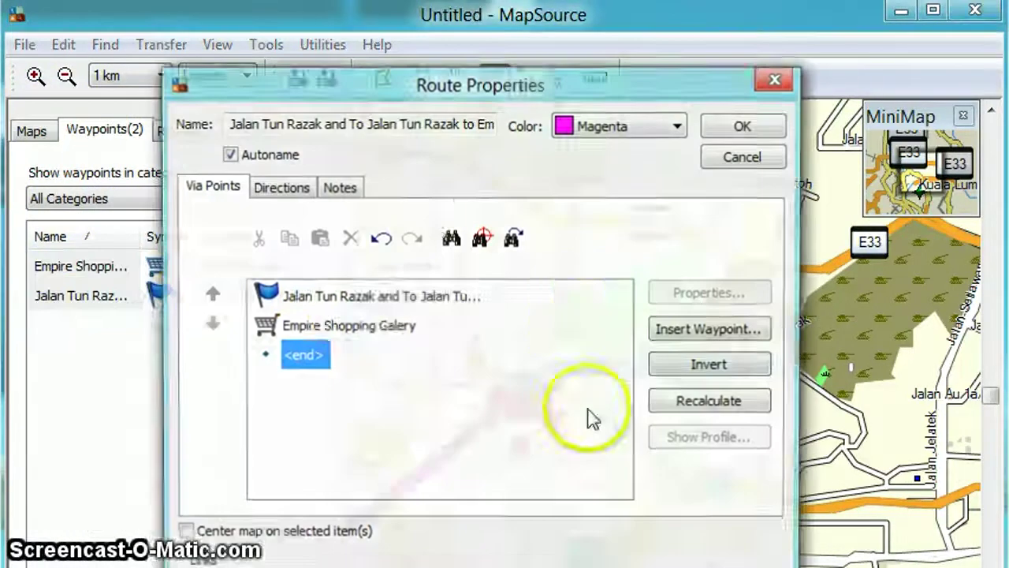
Check the new route's via points, choose Magenta as its color and accept the route properties.
left_click(323, 298)
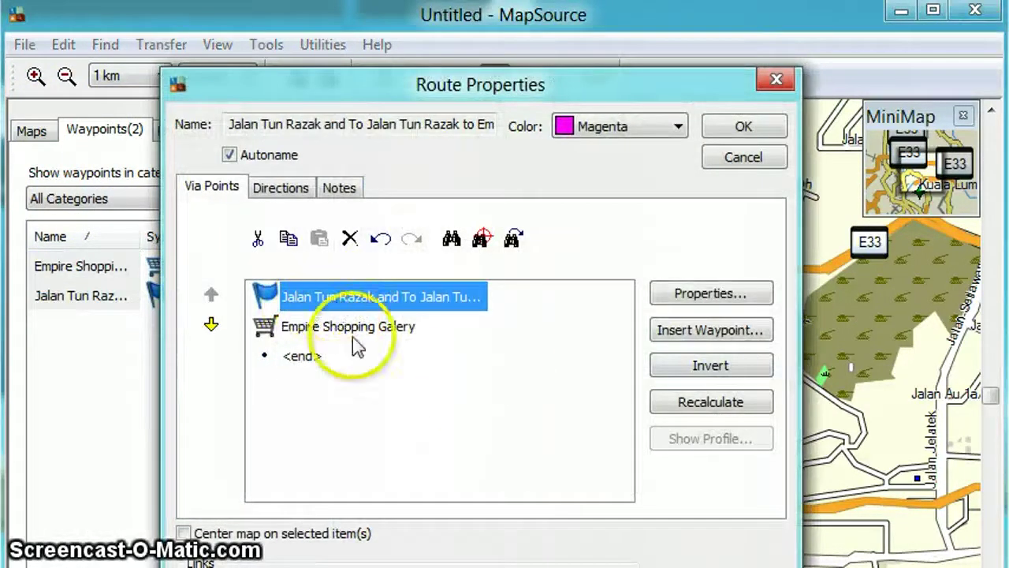
left_click(353, 331)
left_click(323, 300)
left_click(321, 333)
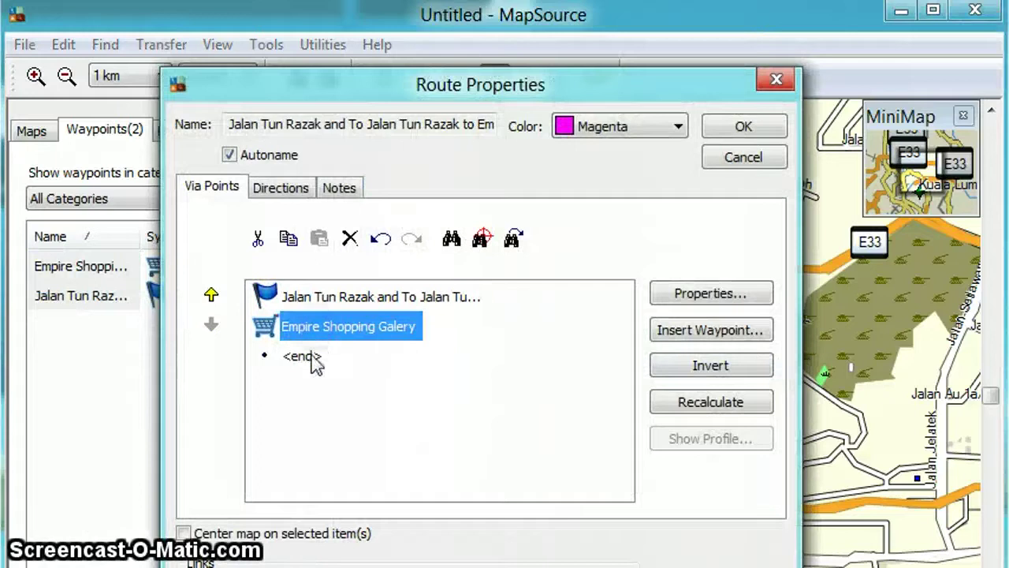
left_click(642, 130)
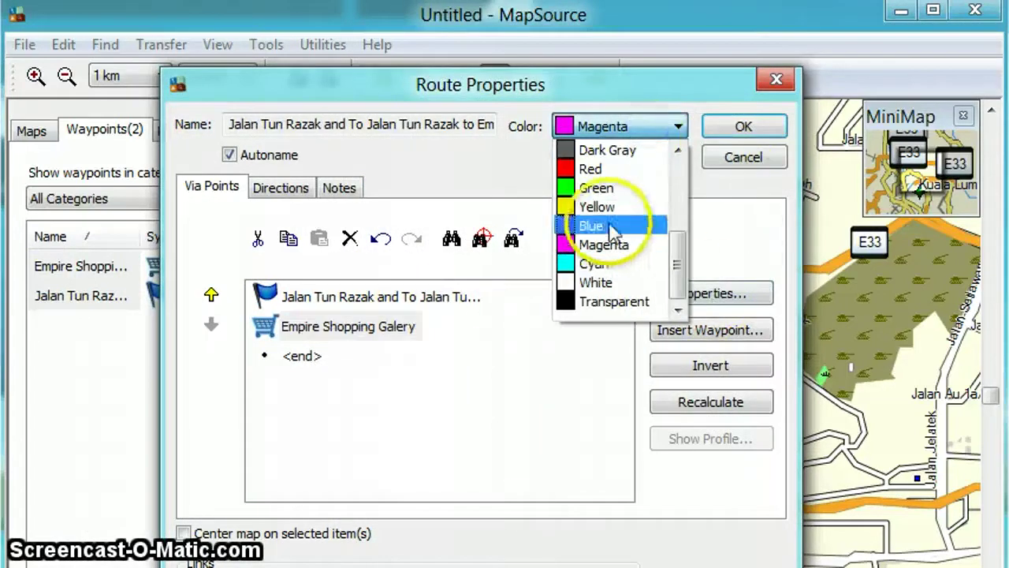
left_click(615, 247)
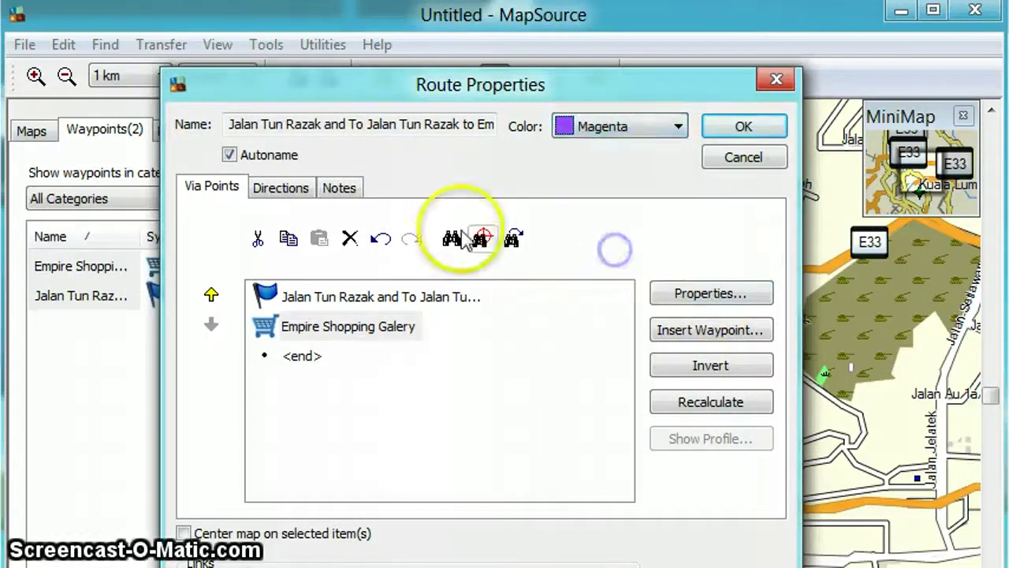
left_click(755, 132)
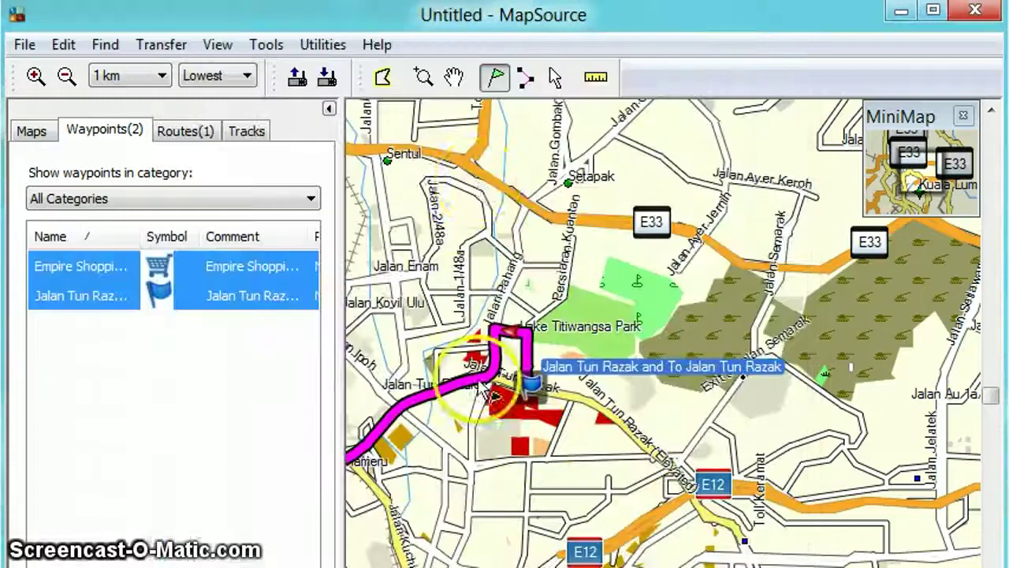
Examine the magenta route's path on the map from Jalan Tun Razak to Empire Shopping Galery.
left_click(454, 79)
left_click_drag(487, 514, 676, 384)
left_click_drag(566, 469, 614, 351)
left_click_drag(616, 488, 640, 302)
left_click_drag(611, 534, 686, 313)
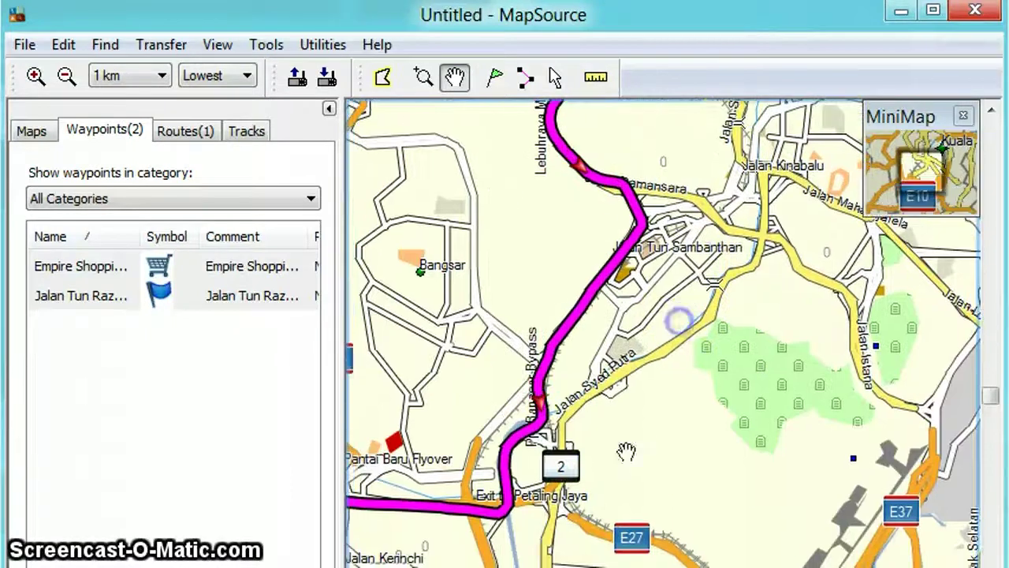
left_click_drag(628, 440, 798, 290)
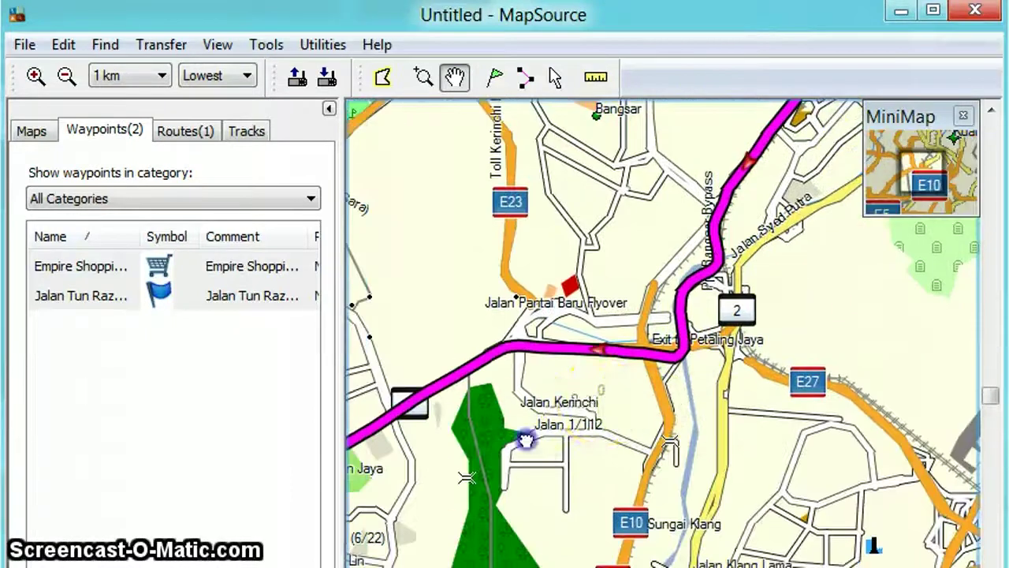
left_click_drag(526, 440, 762, 376)
left_click_drag(608, 447, 788, 282)
left_click_drag(728, 407, 532, 528)
left_click_drag(749, 414, 563, 529)
left_click_drag(761, 225, 665, 417)
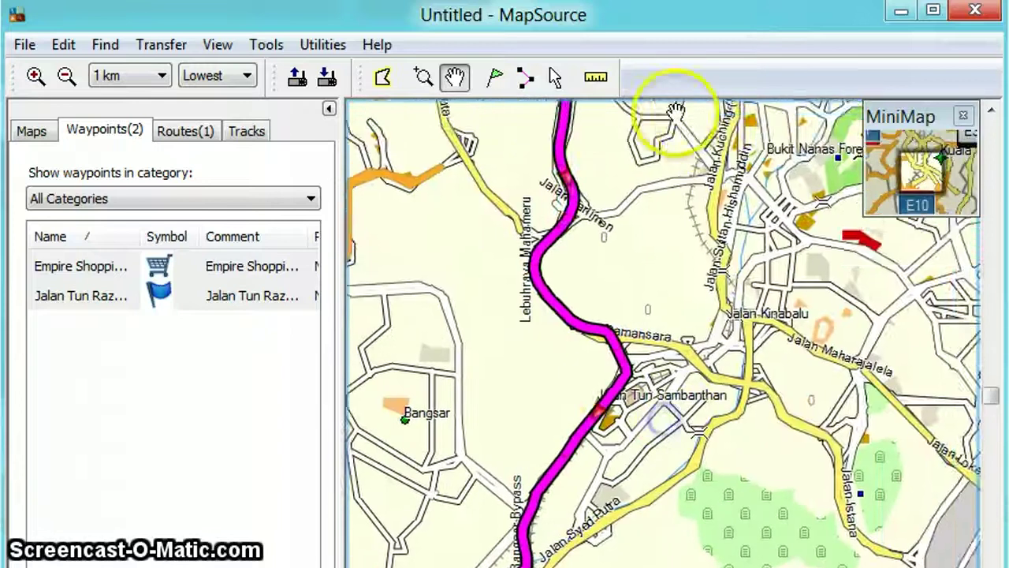
left_click_drag(734, 286, 763, 239)
left_click_drag(658, 516, 789, 265)
left_click_drag(649, 416, 776, 313)
left_click_drag(405, 481, 824, 305)
left_click_drag(588, 446, 823, 380)
left_click_drag(638, 389, 845, 383)
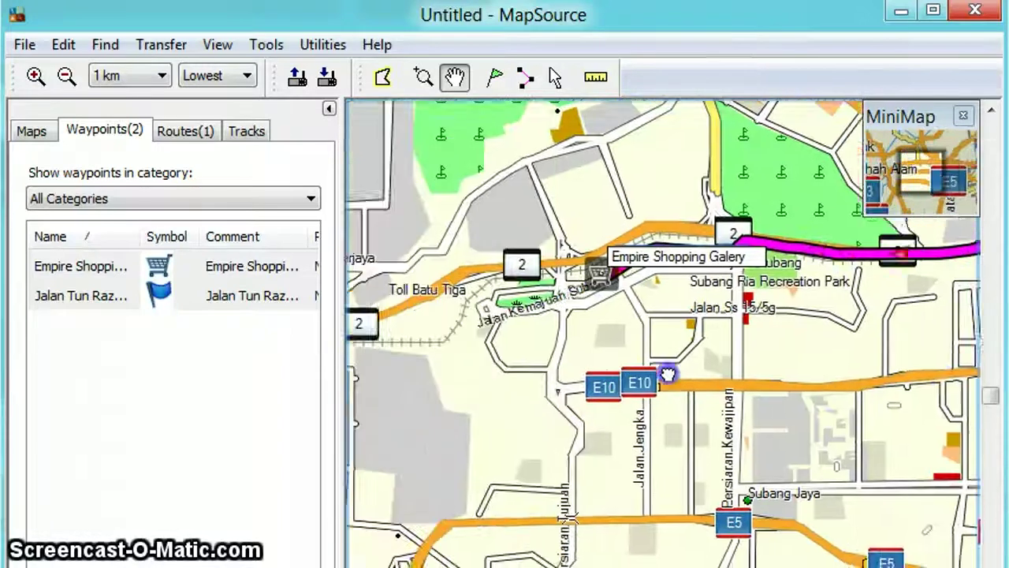
left_click_drag(667, 375, 627, 446)
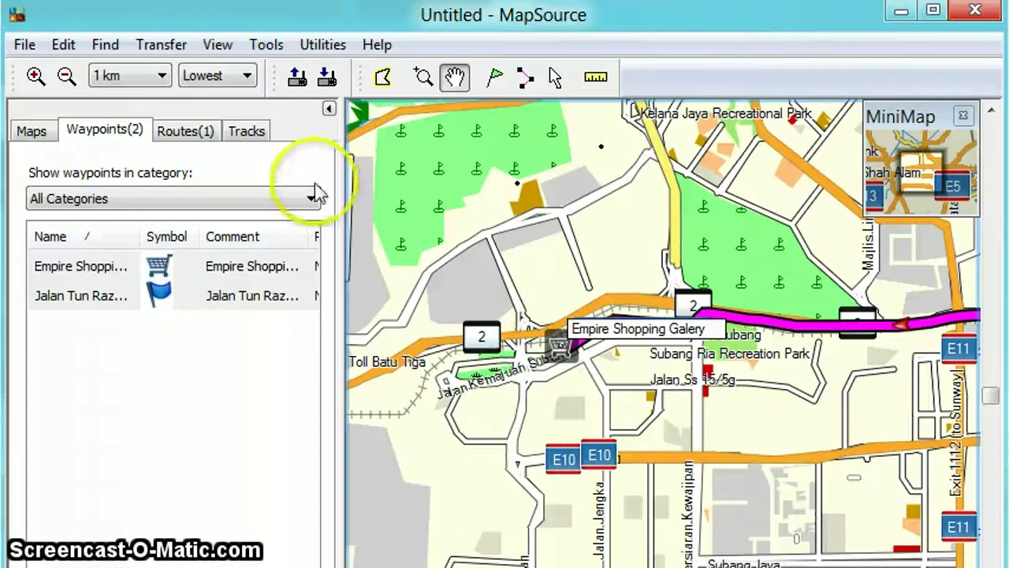